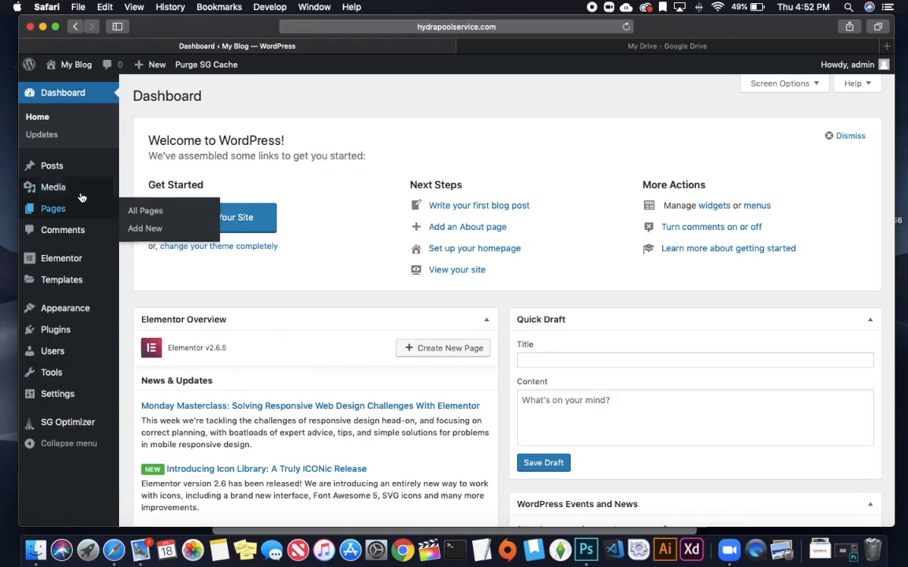
Look over the posts list with its category filter and new-post page, and view the media library
mouse_move(81, 188)
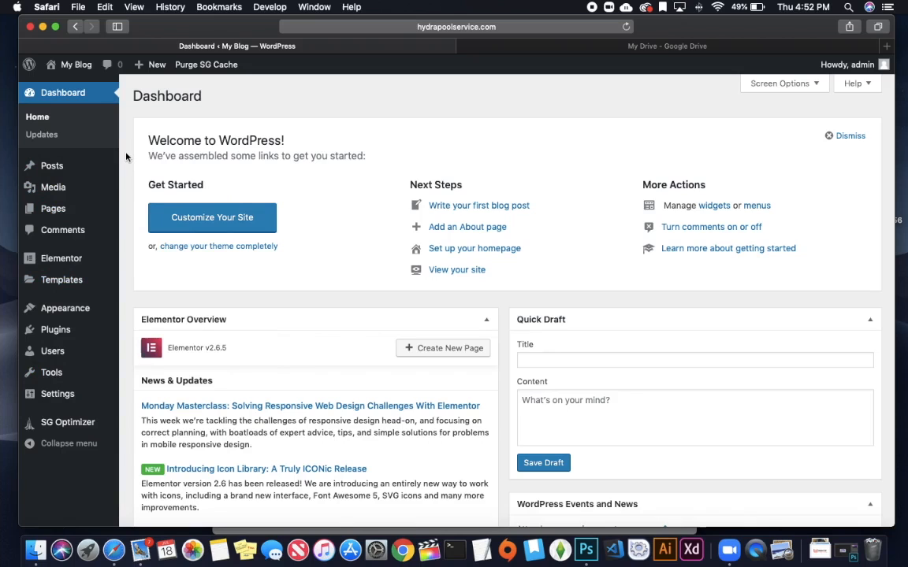
left_click(61, 166)
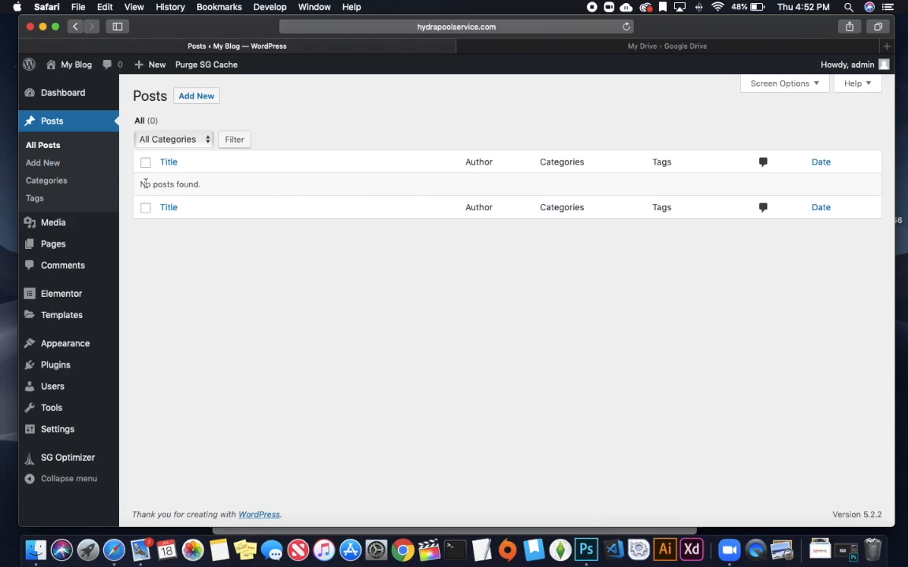
left_click(193, 143)
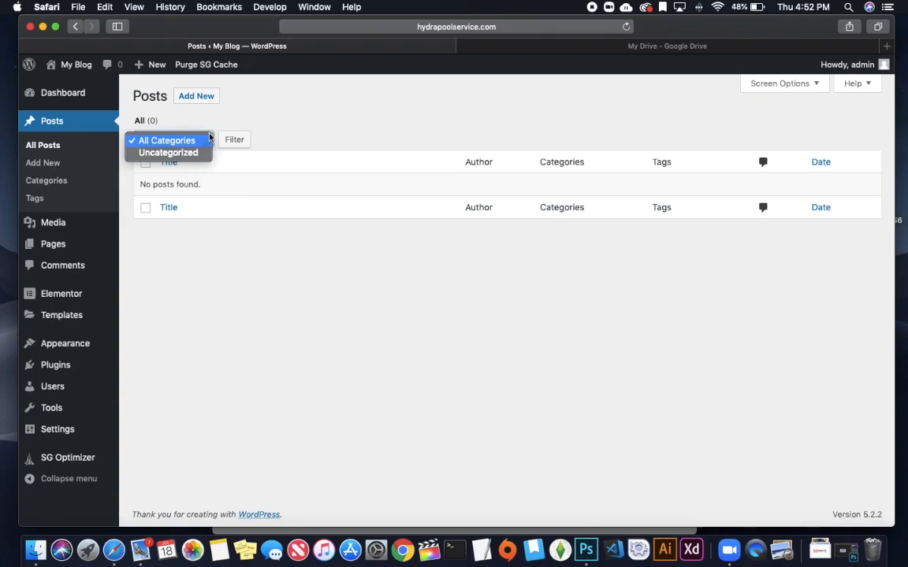
left_click(254, 123)
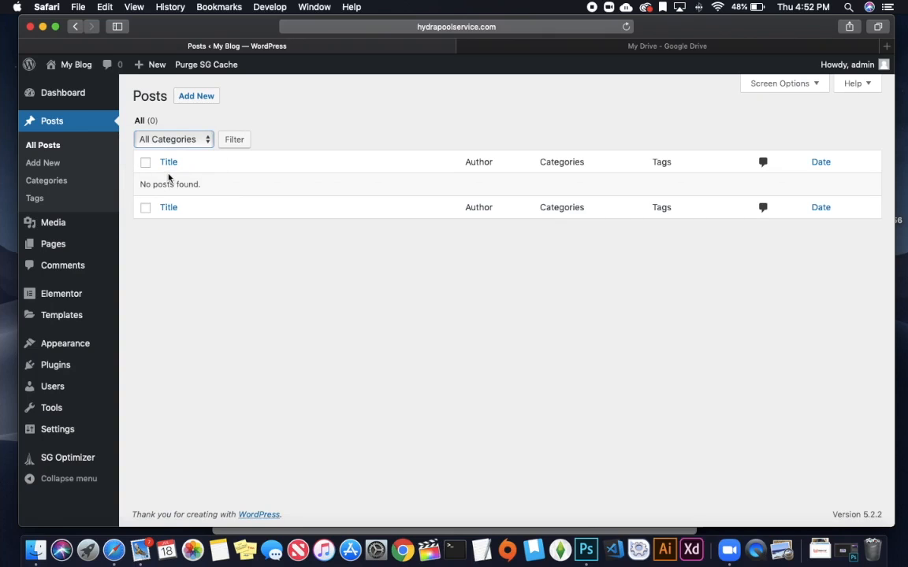
left_click(204, 107)
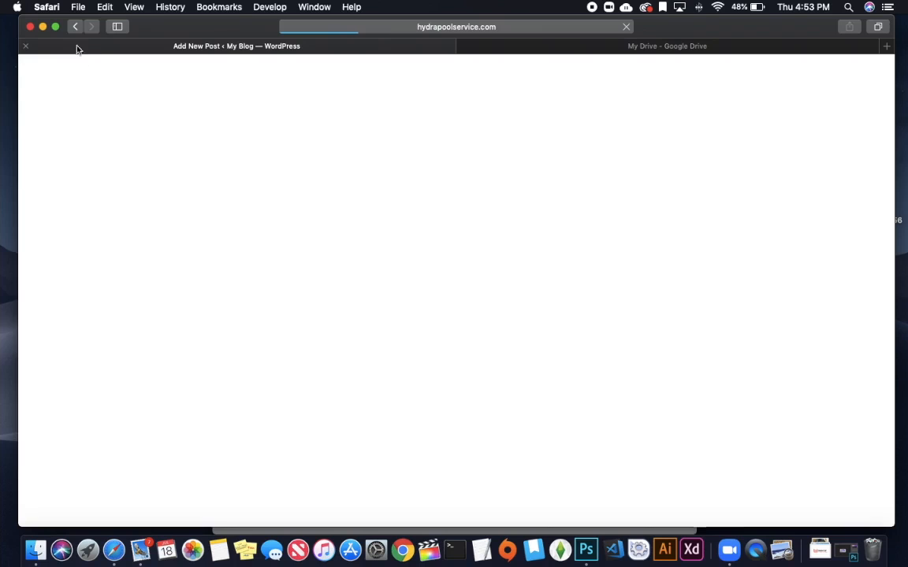
left_click(74, 28)
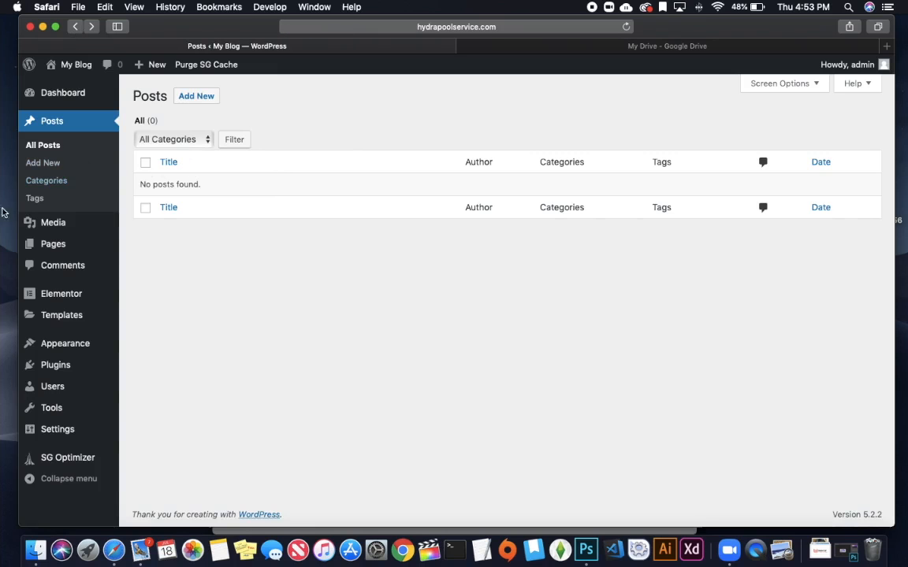
left_click(60, 227)
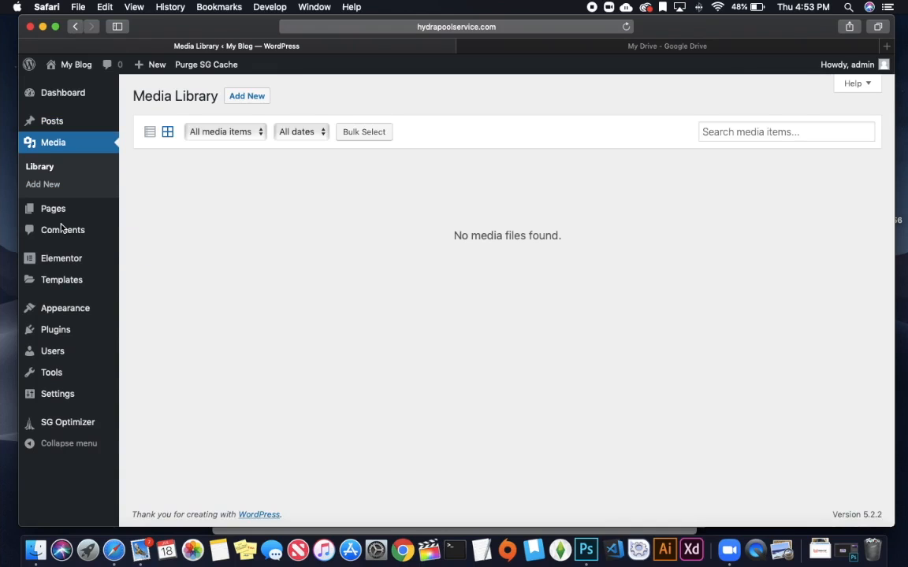
Move the published Sample Page to the trash from the list of pages
left_click(47, 209)
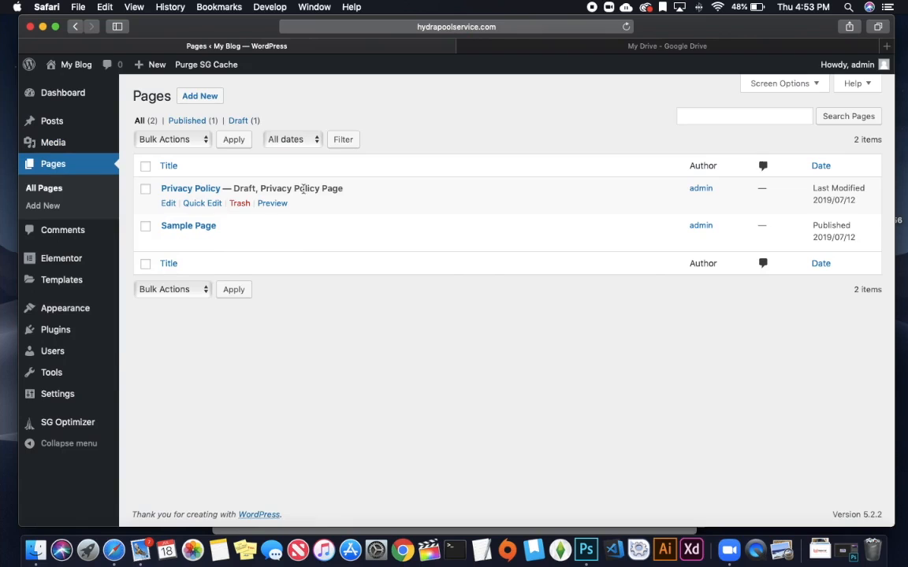
left_click(146, 229)
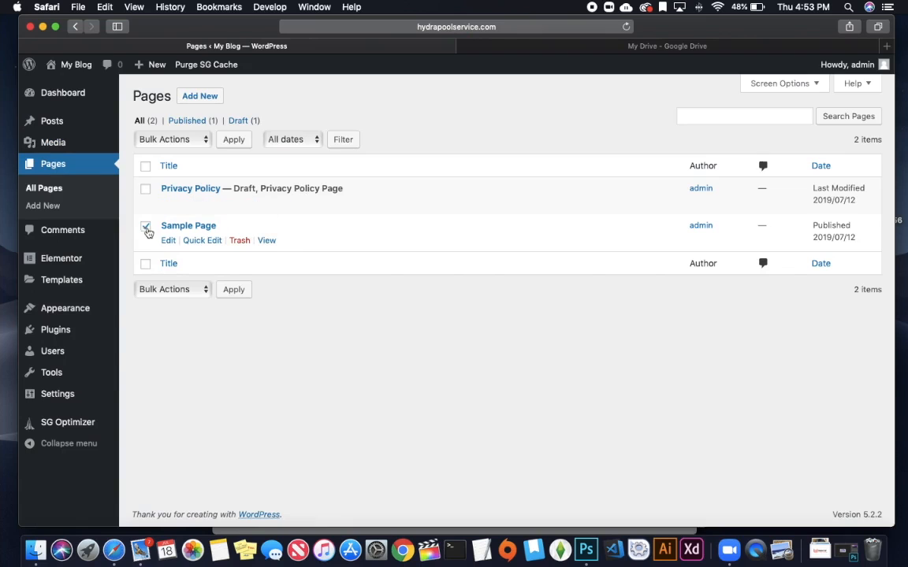
left_click(178, 292)
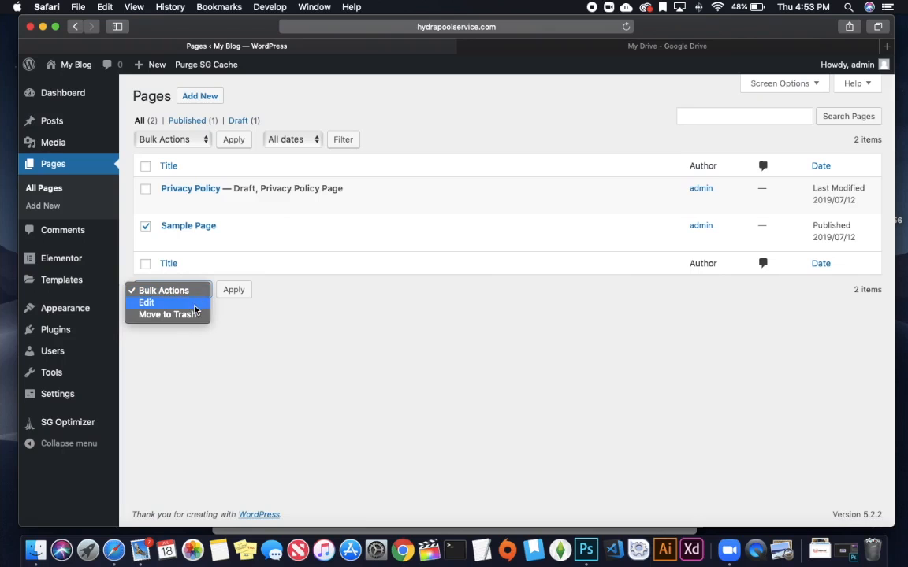
left_click(196, 315)
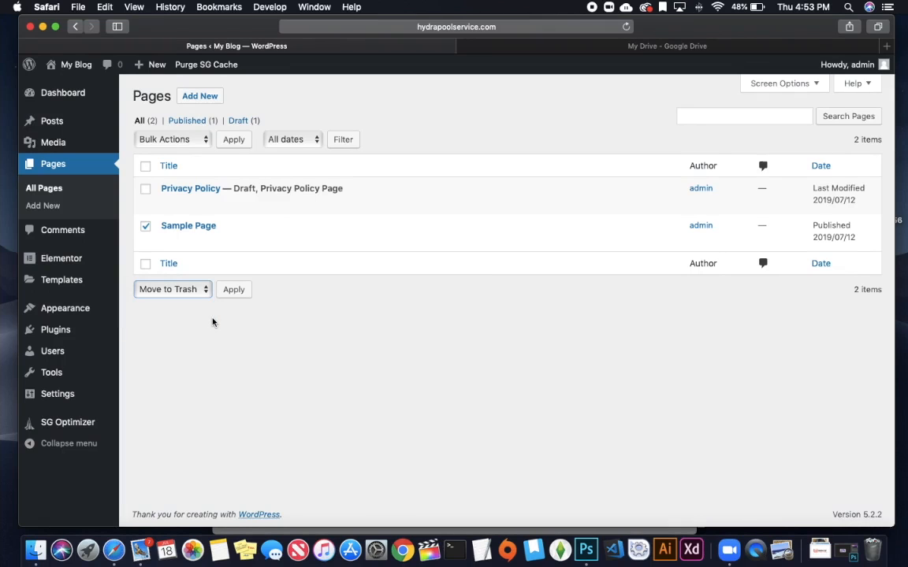
left_click(234, 292)
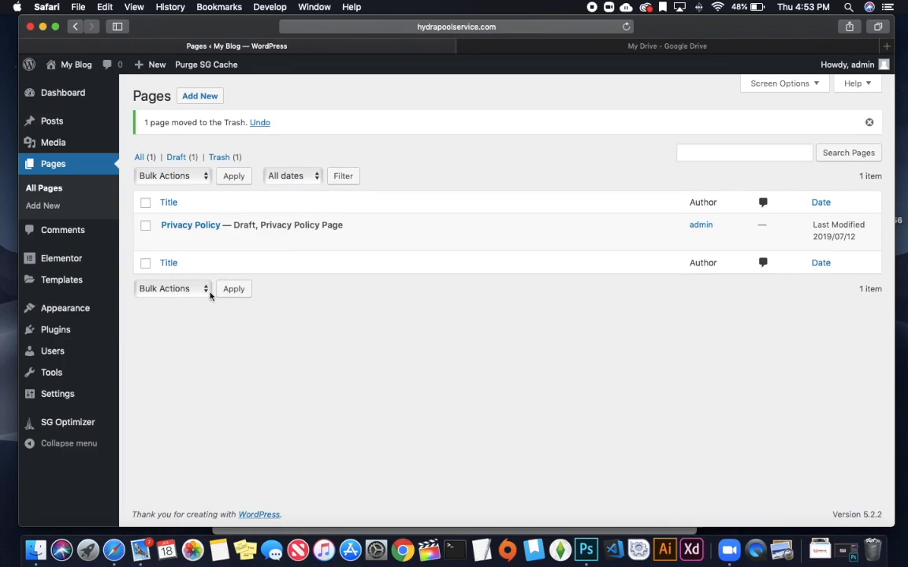
Create a new page titled "Home" and publish it with public visibility
left_click(199, 96)
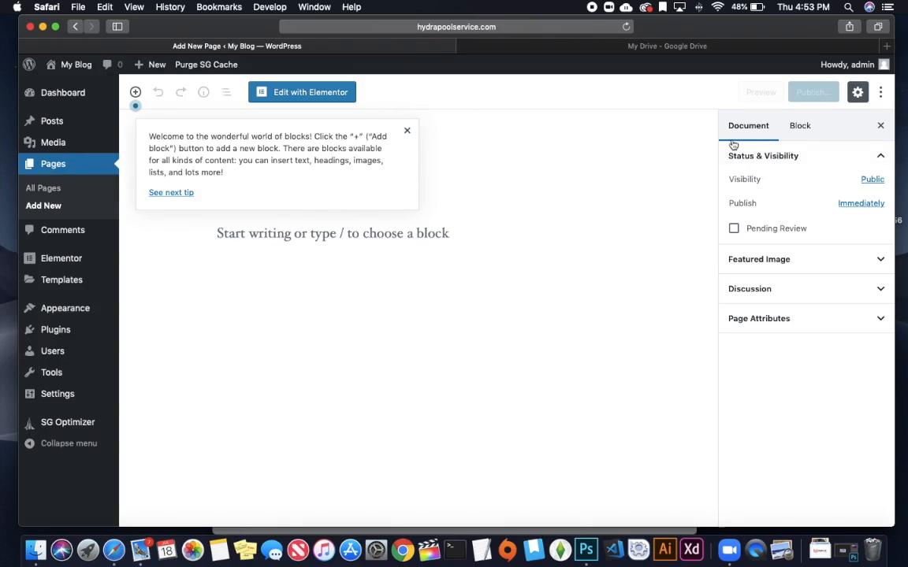
left_click(407, 131)
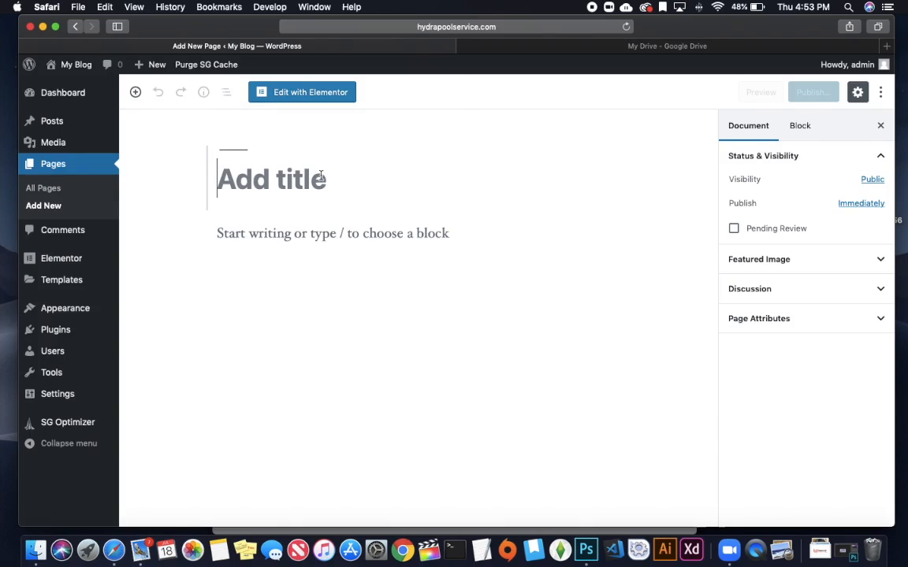
type("Home")
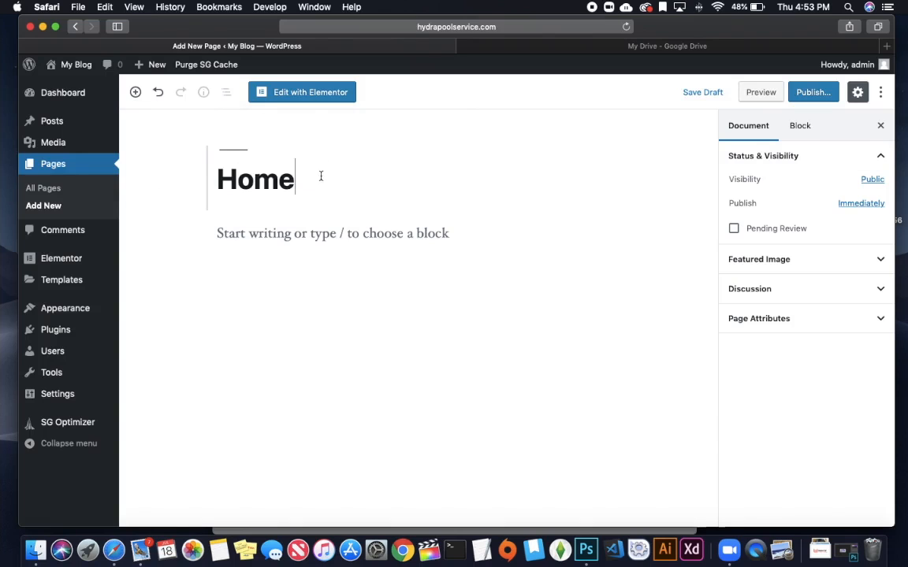
left_click(821, 92)
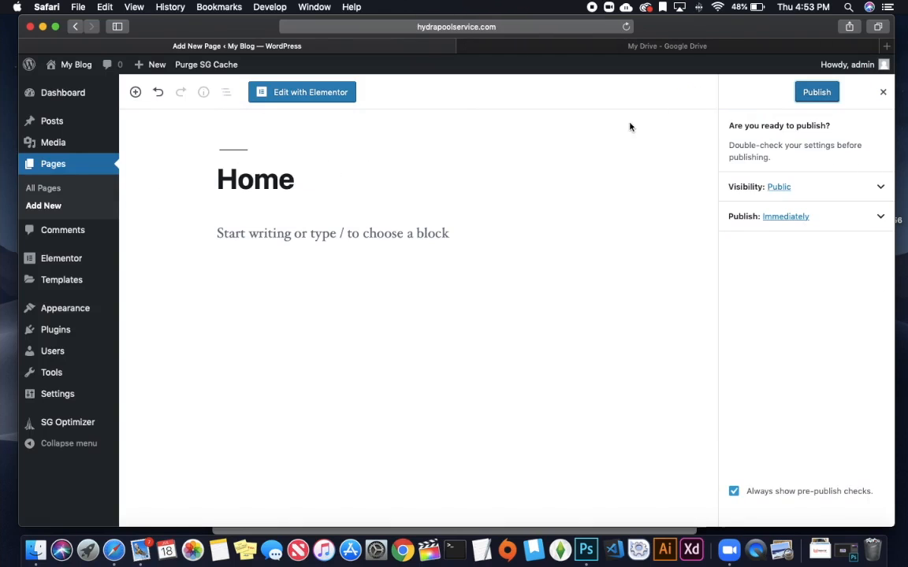
left_click(820, 93)
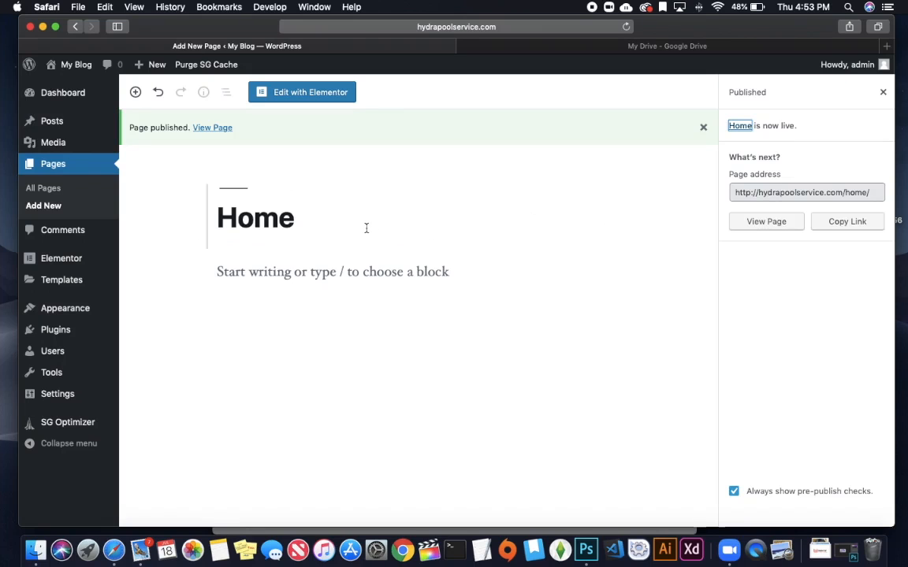
Create a new page titled "Services" and publish it
mouse_move(146, 64)
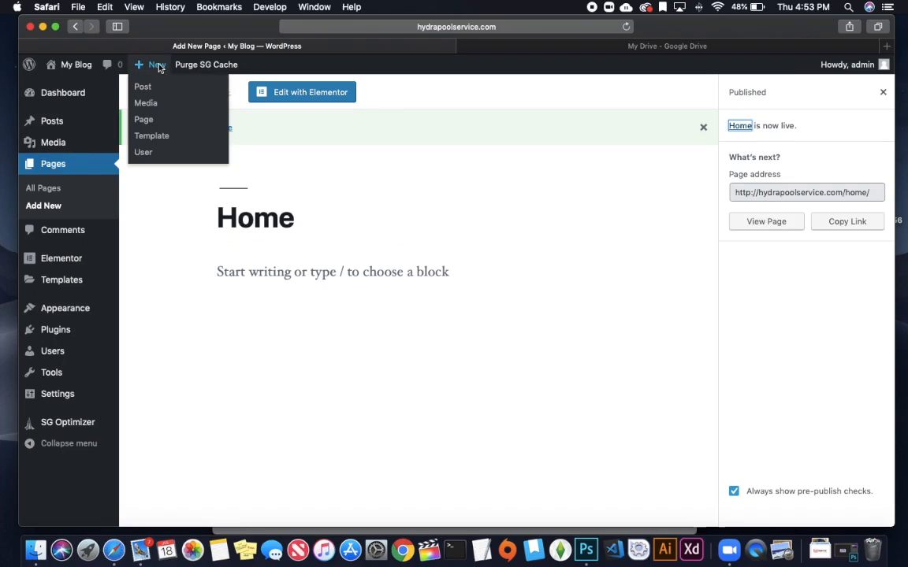
left_click(144, 88)
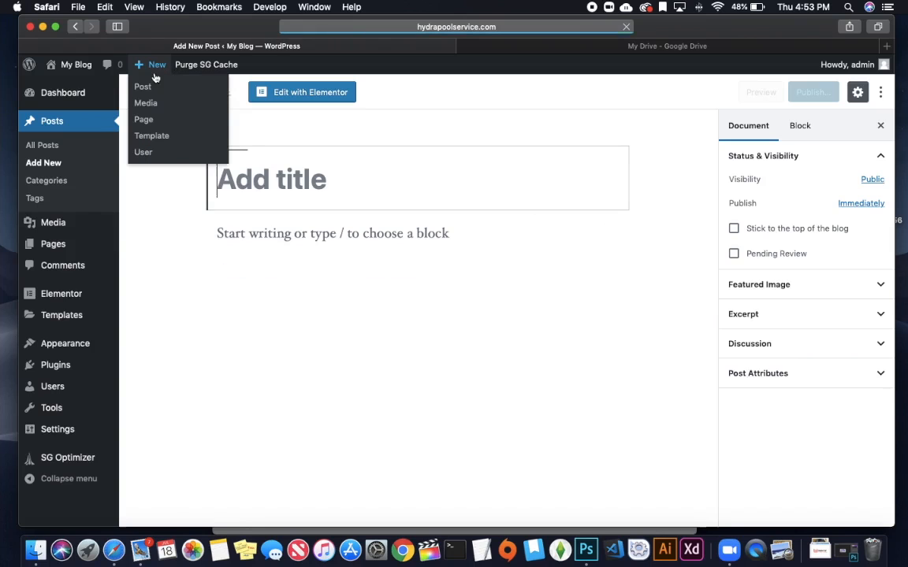
left_click(145, 120)
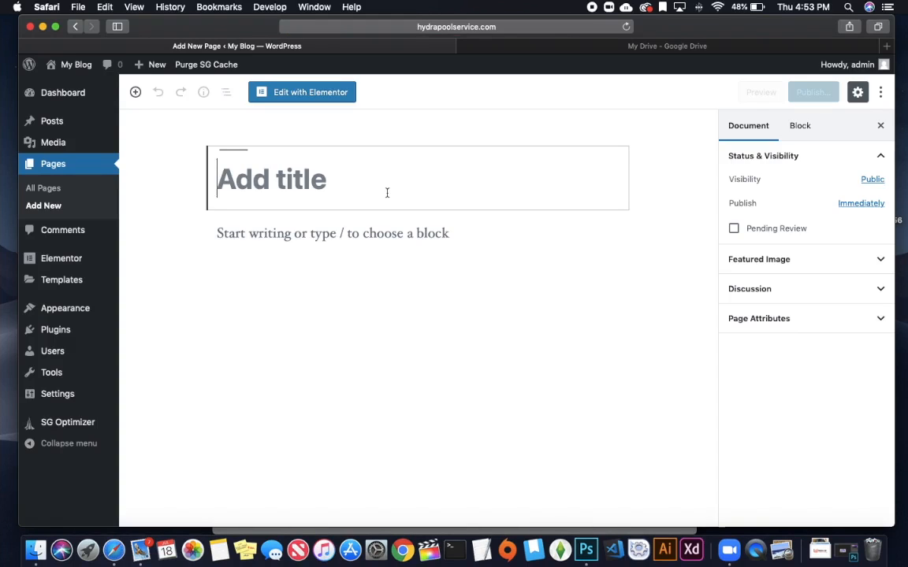
type("Se")
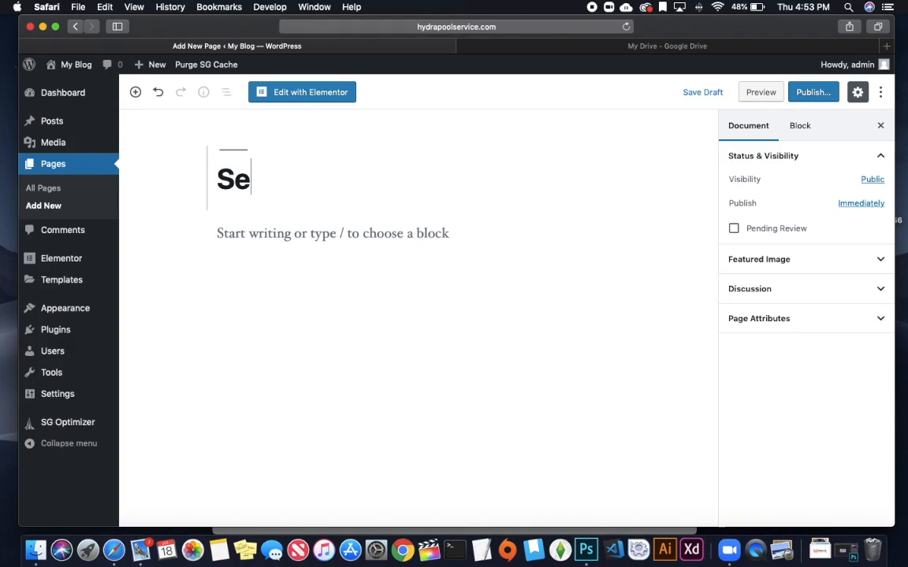
type("rvices")
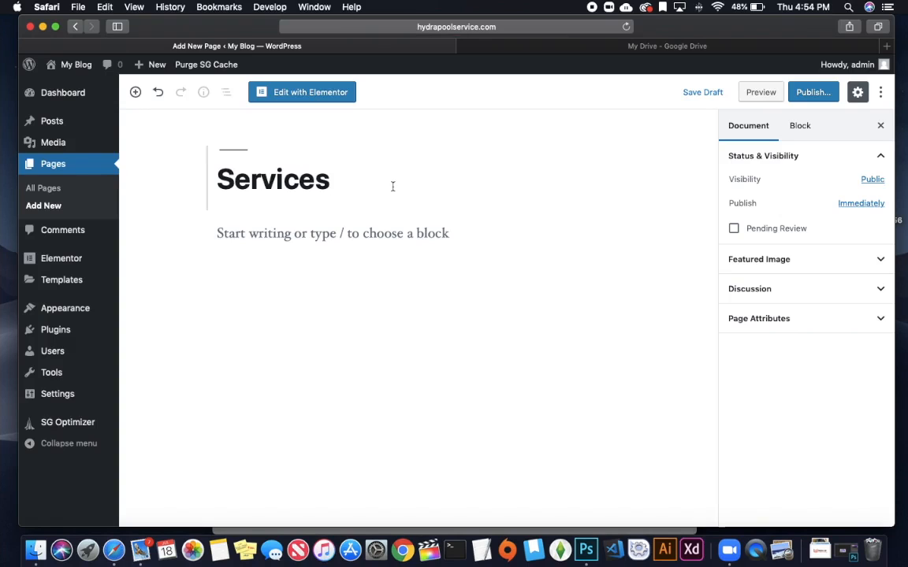
left_click(813, 92)
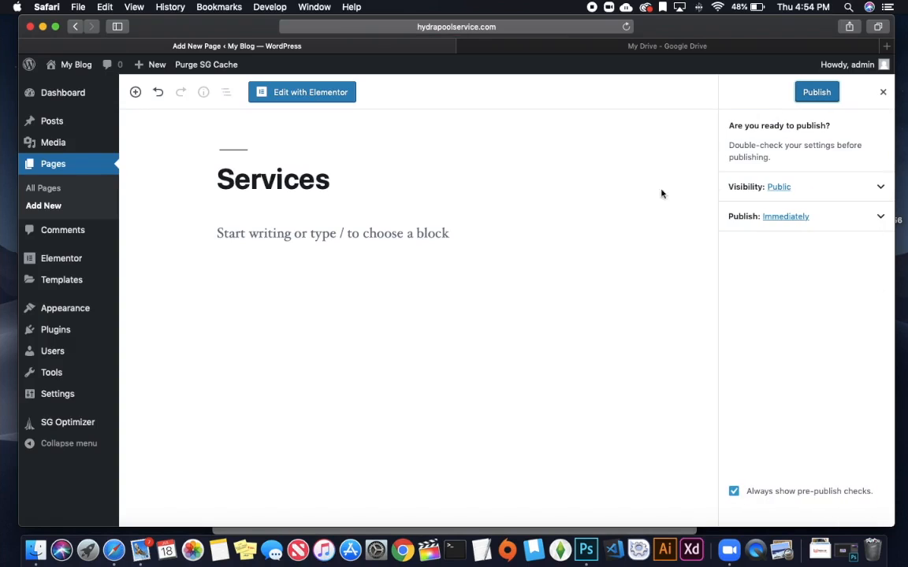
left_click(817, 92)
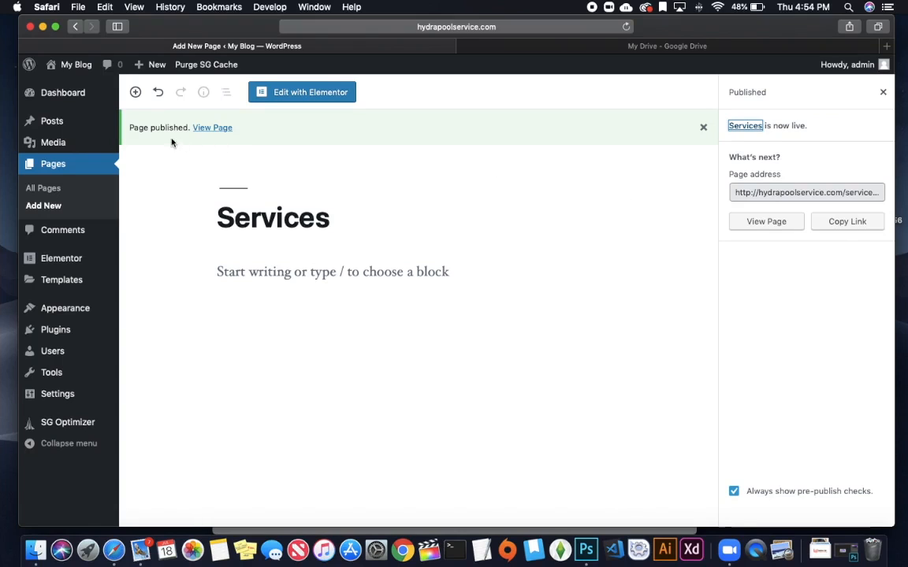
Create a new page titled "Articles" and publish it
mouse_move(141, 65)
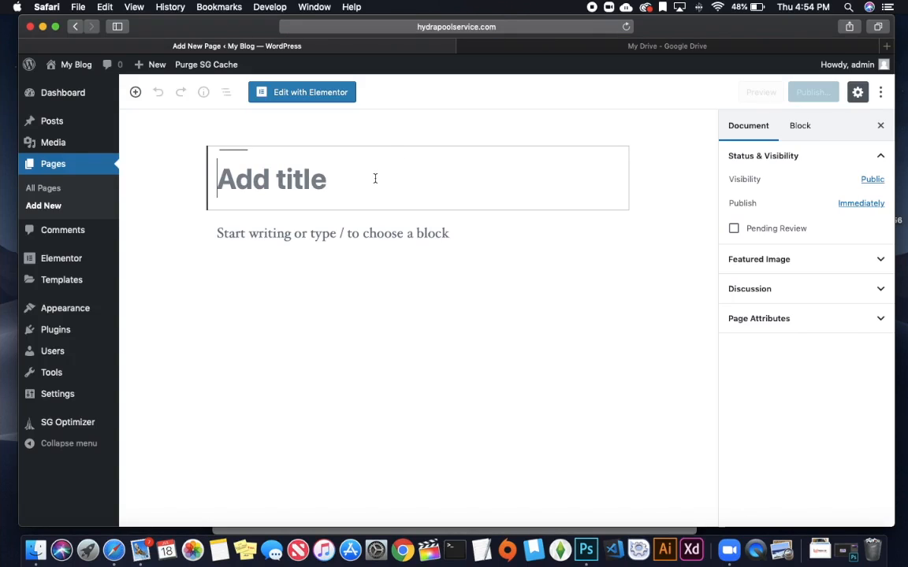
type("Article")
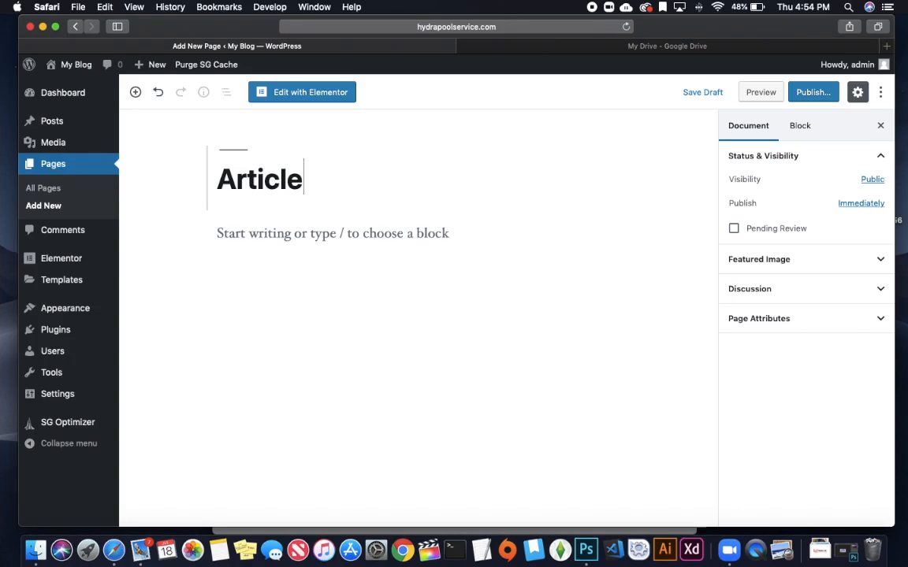
type("s")
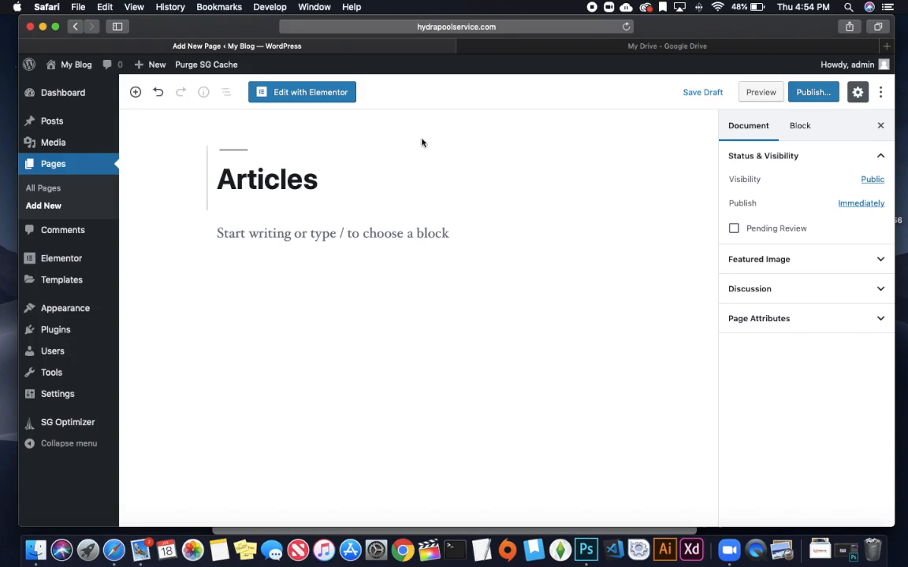
left_click(813, 93)
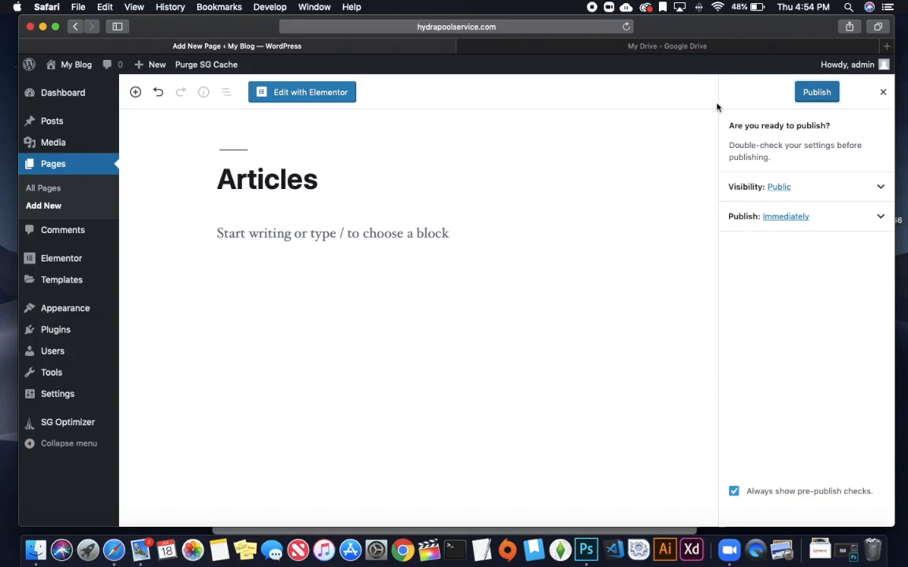
left_click(828, 93)
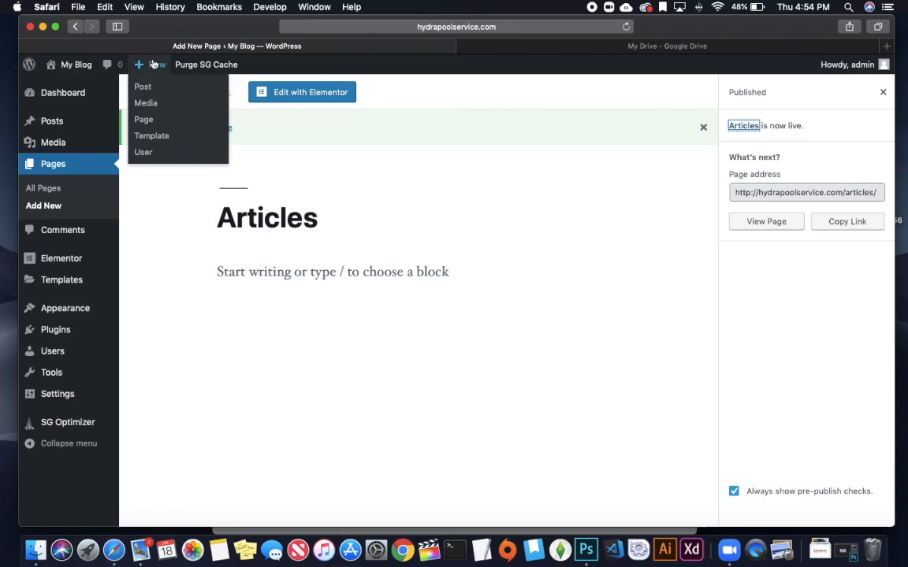
Create a new page titled "Contact Us" and publish it
left_click(143, 119)
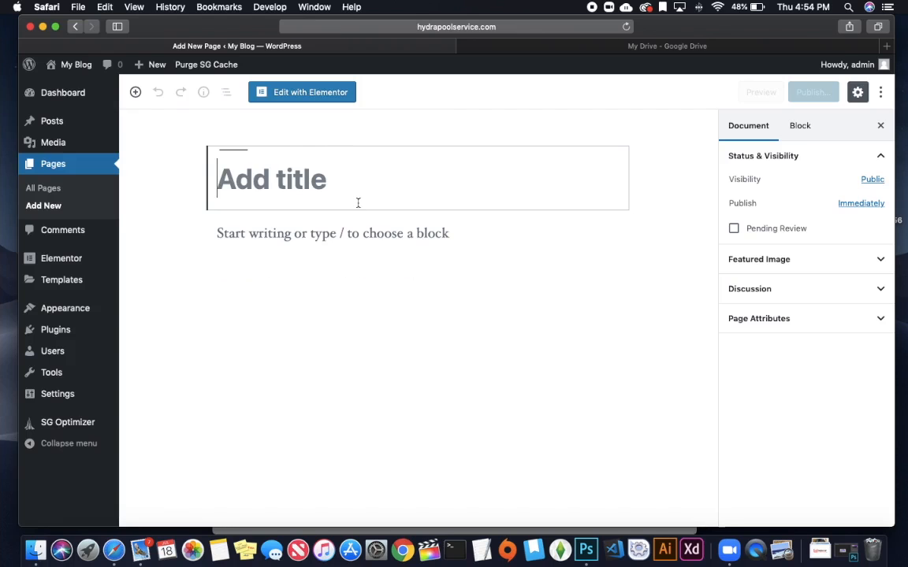
type("Contact Us")
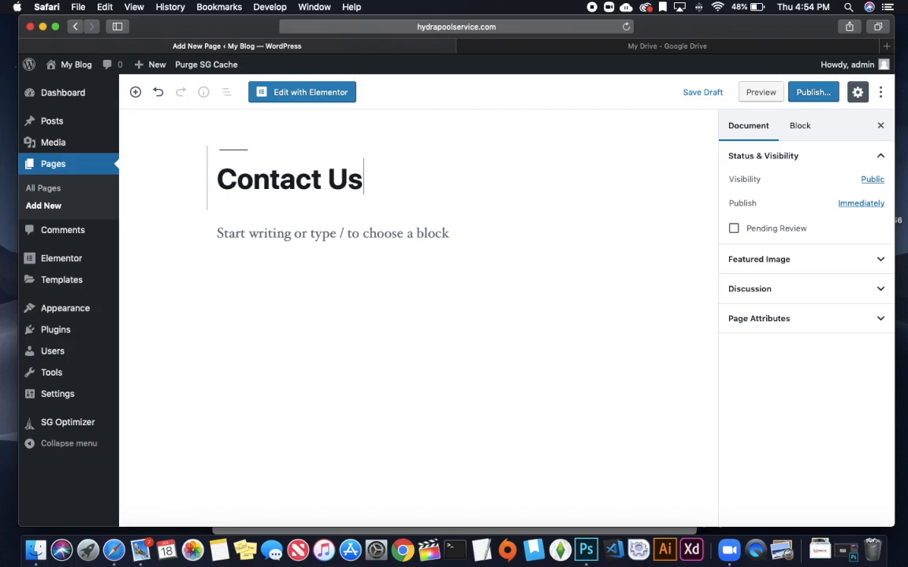
left_click(815, 93)
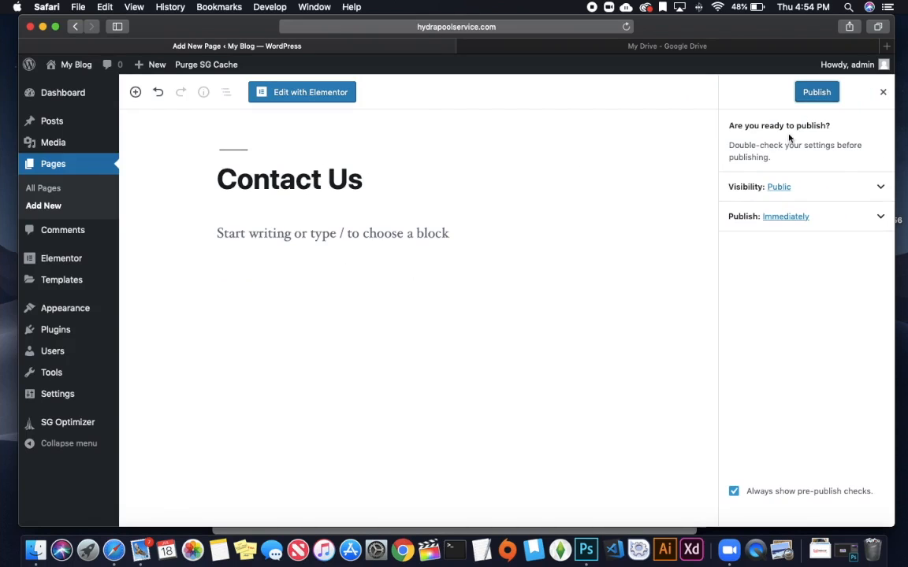
left_click(816, 93)
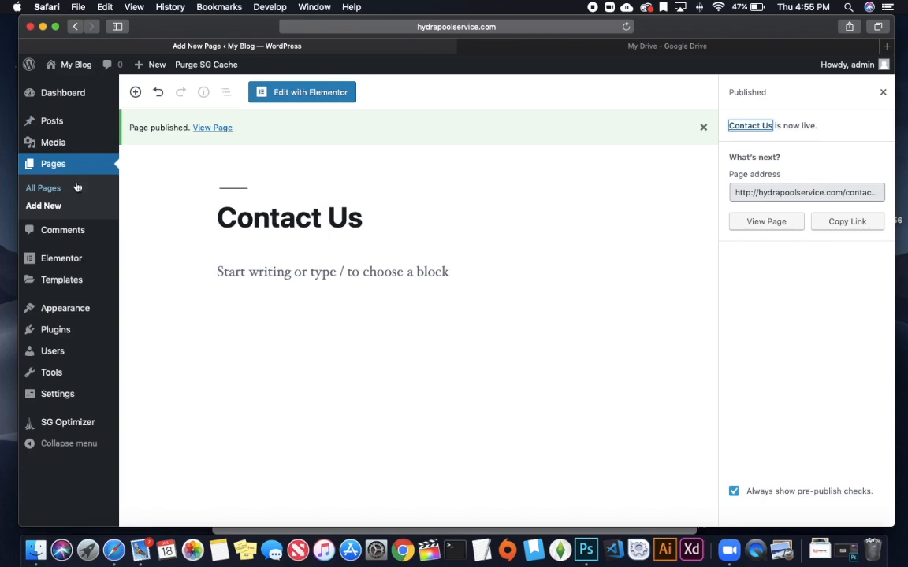
Open the theme customizer's site identity settings and set the site title to "Hydra Pool Service"
mouse_move(54, 287)
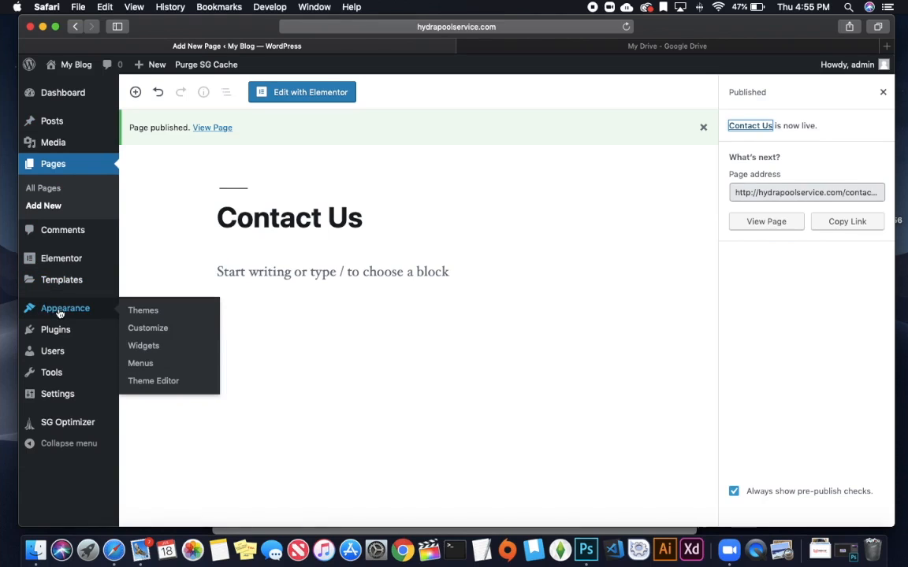
left_click(59, 314)
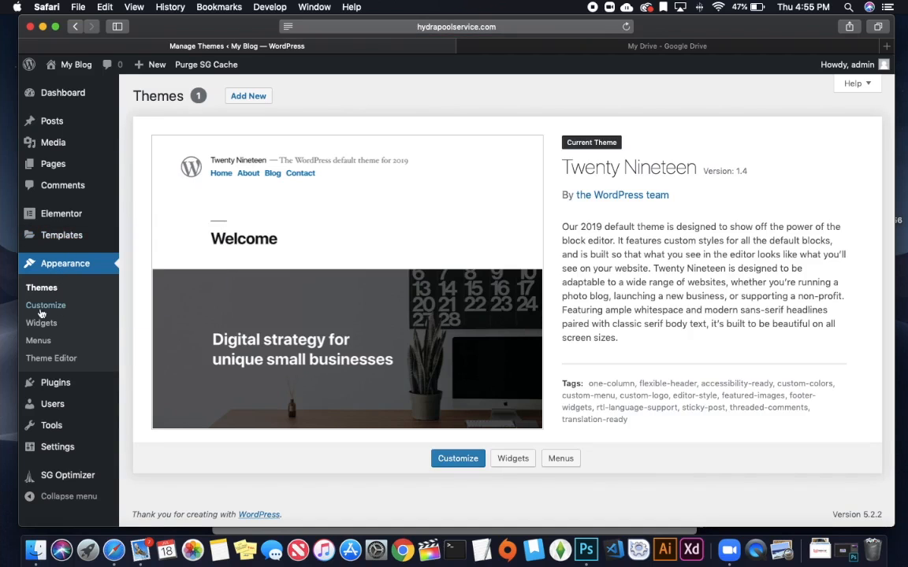
left_click(47, 309)
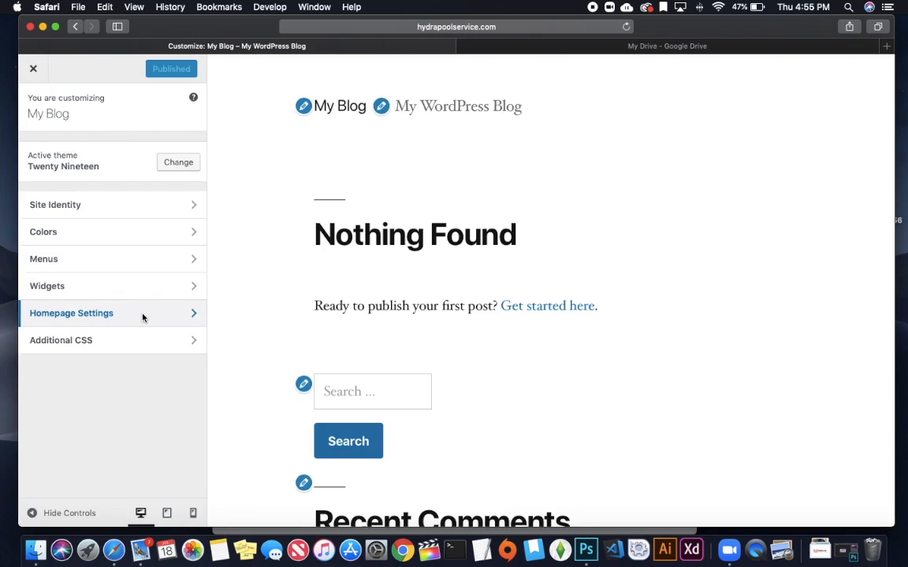
left_click(90, 206)
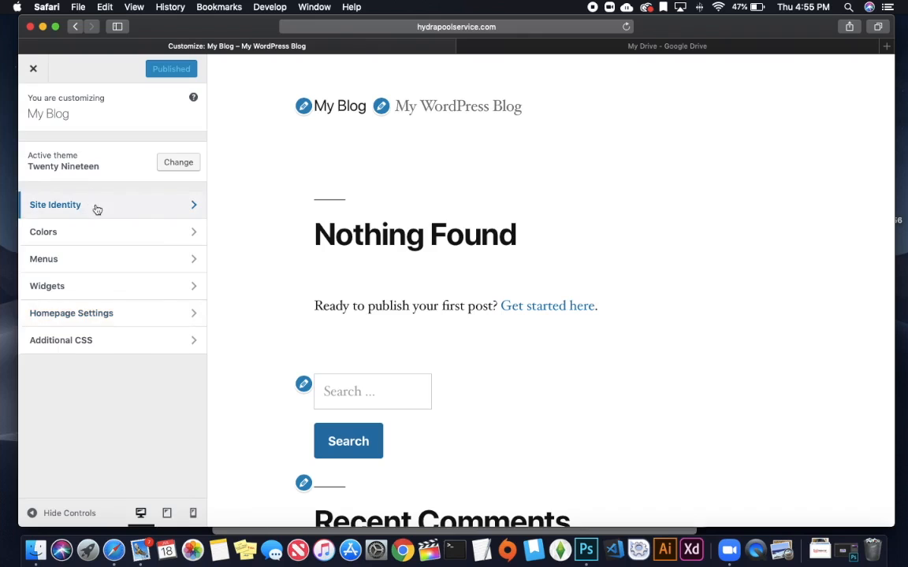
left_click_drag(79, 221, 6, 222)
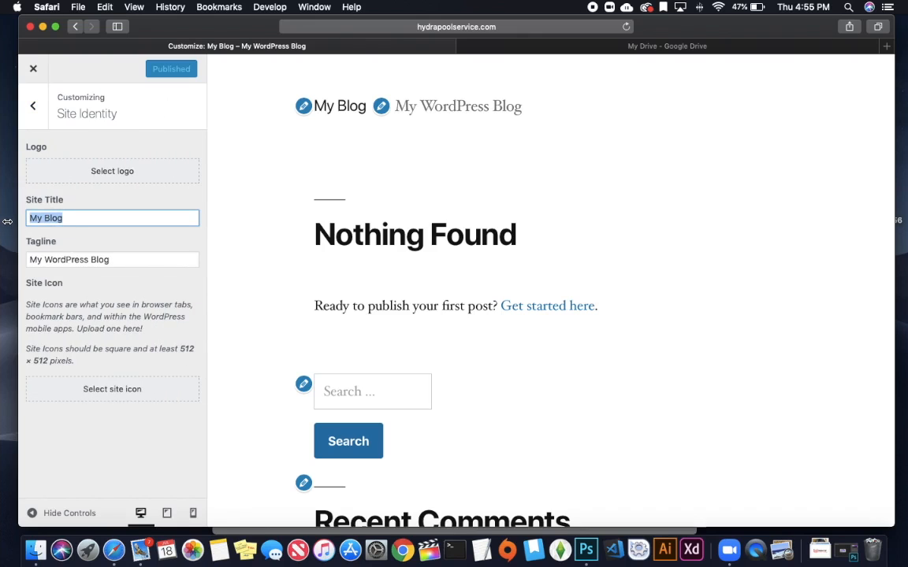
type("M")
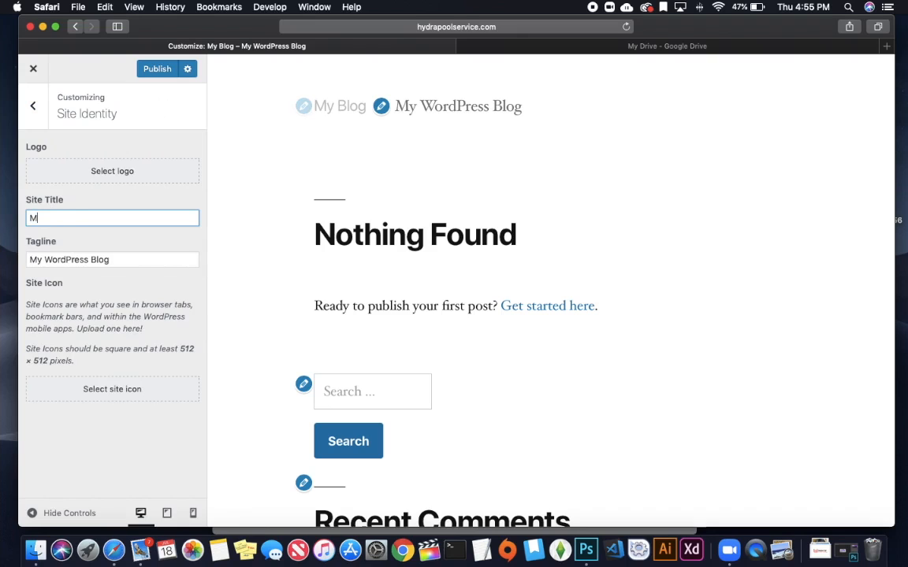
type("Hydr")
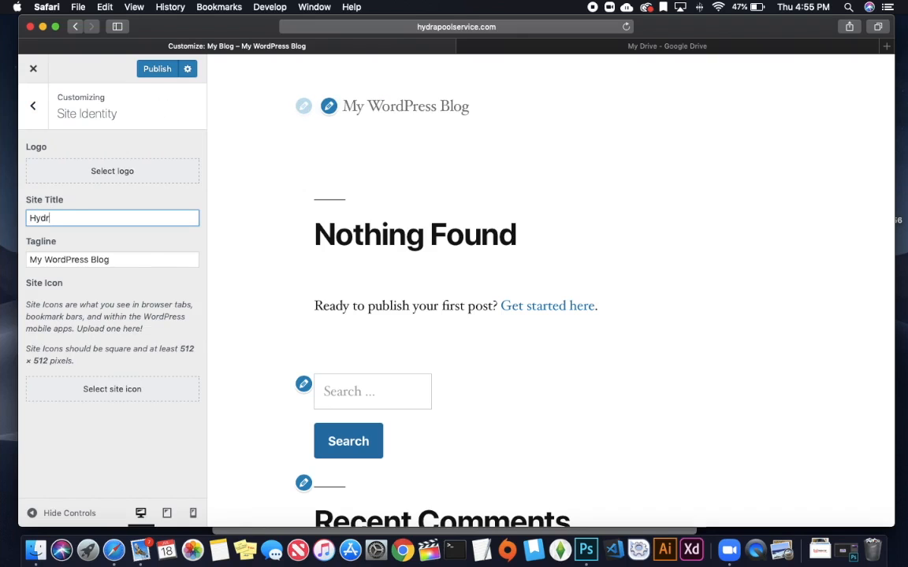
type("a Pool Service")
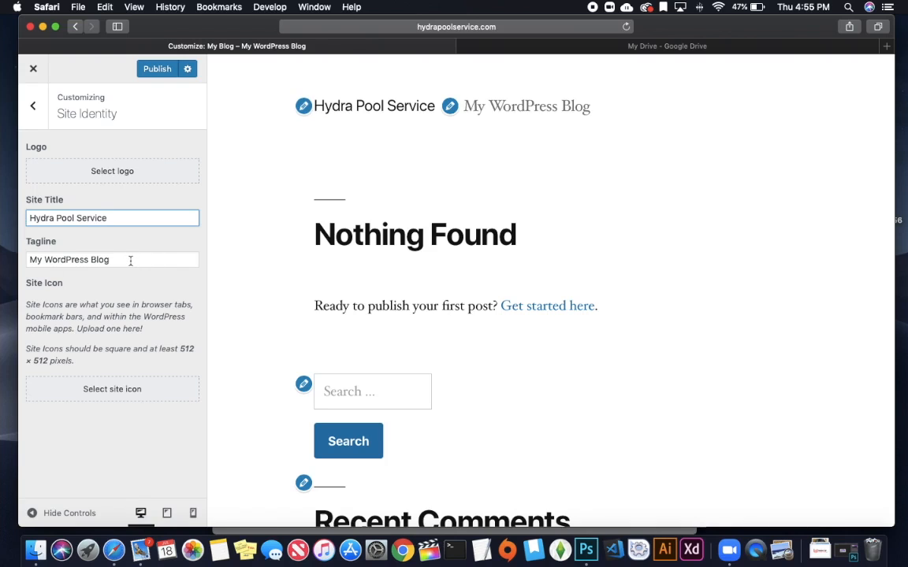
Clear the site's tagline and publish the site identity changes
left_click_drag(131, 262, 21, 264)
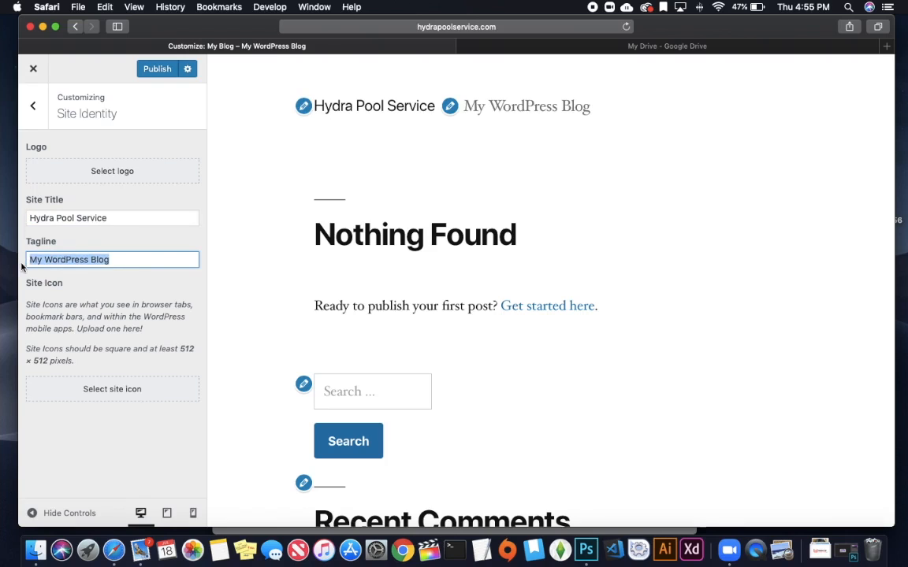
key("BackSpace")
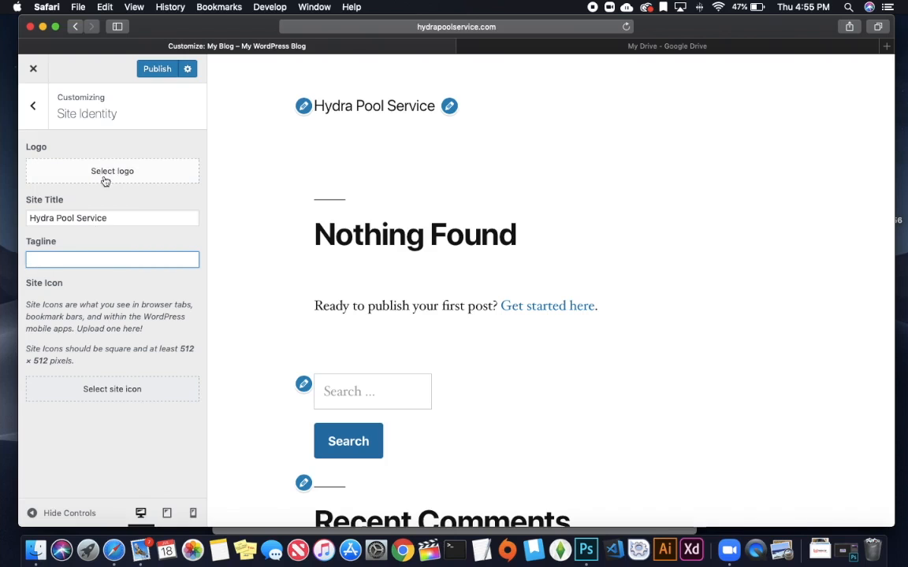
left_click(145, 69)
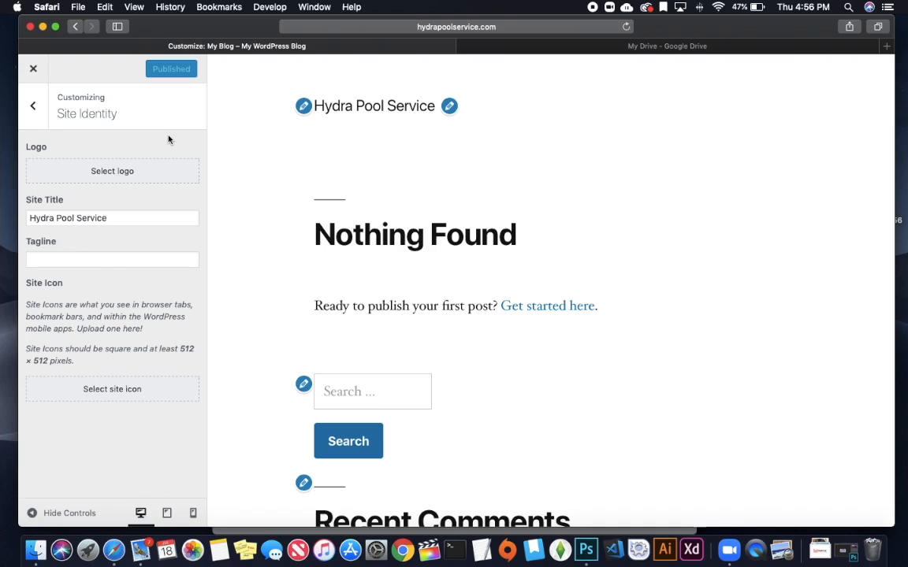
Remove the Search, Recent Posts and Recent Comments widgets from the site's footer
scroll(399, 347, "down", 5)
scroll(400, 339, "down", 1)
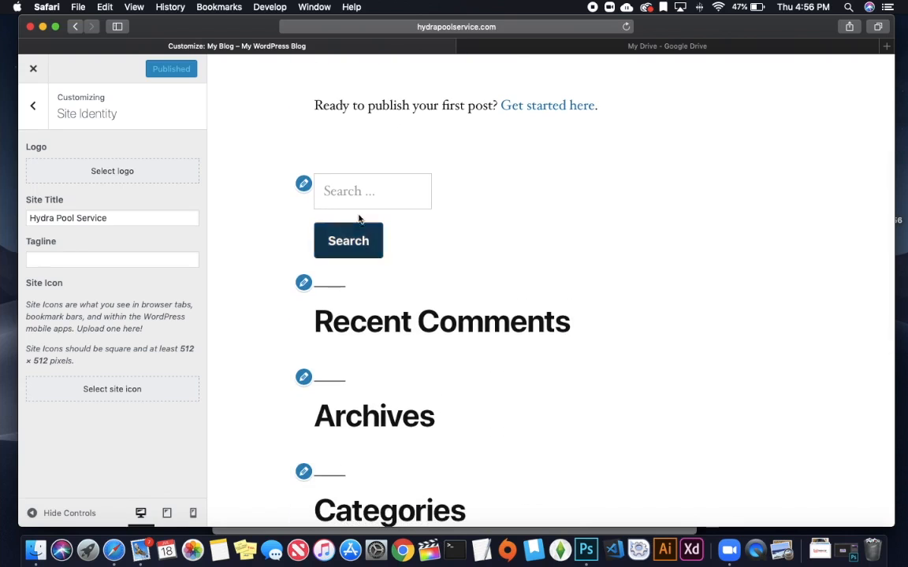
scroll(456, 320, "down", 10)
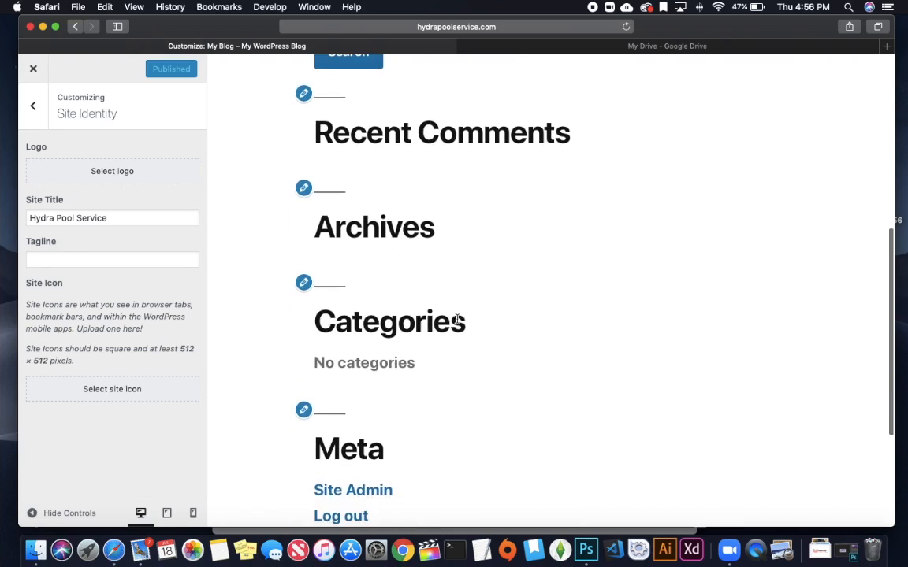
scroll(457, 320, "up", 11)
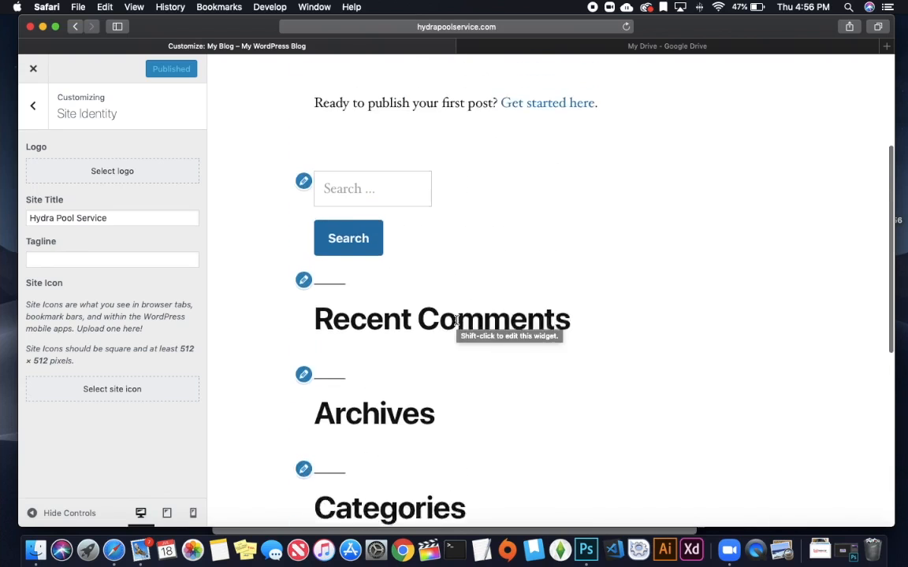
left_click(33, 108)
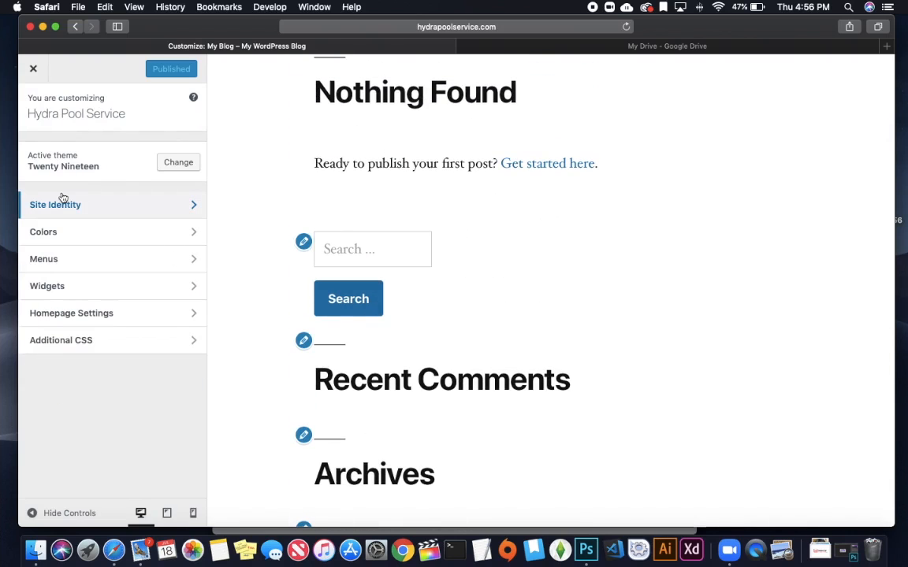
left_click(84, 288)
left_click(184, 180)
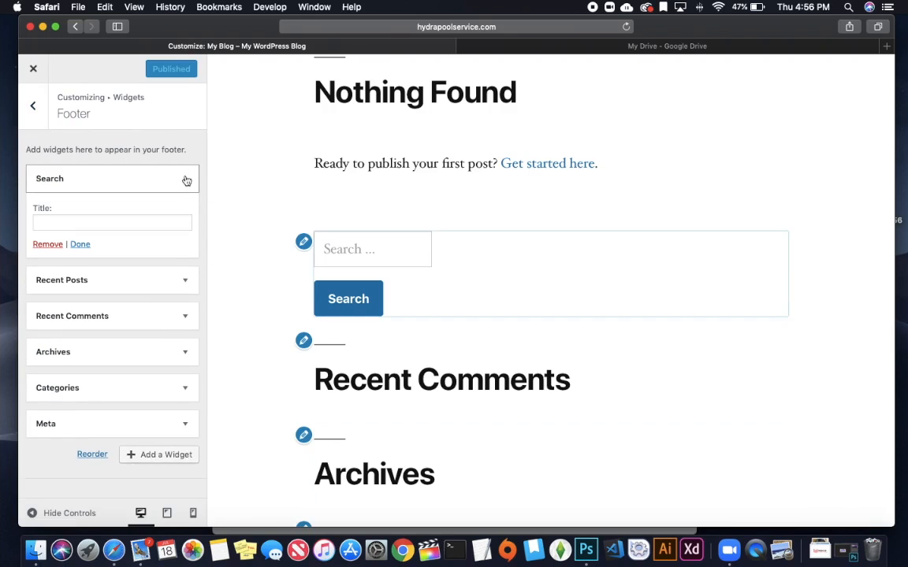
left_click(49, 245)
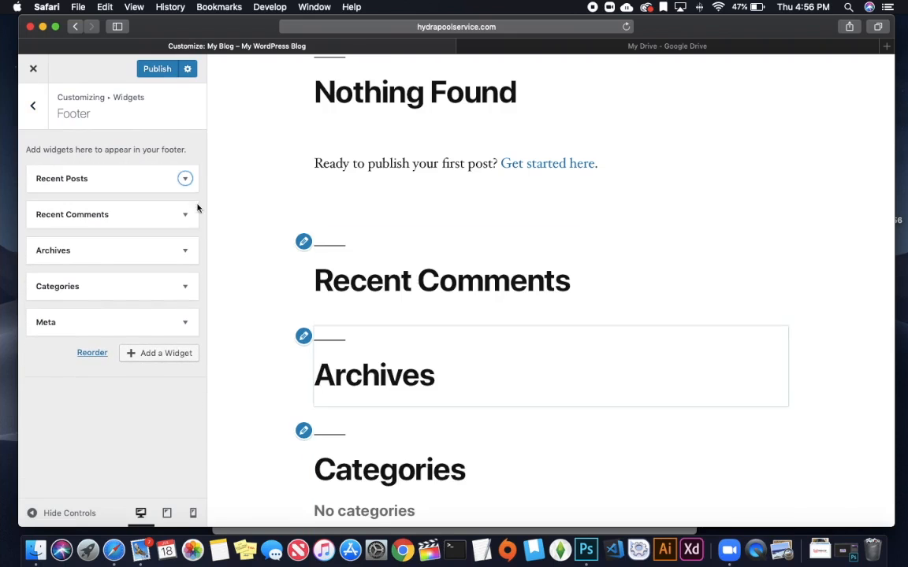
left_click(184, 181)
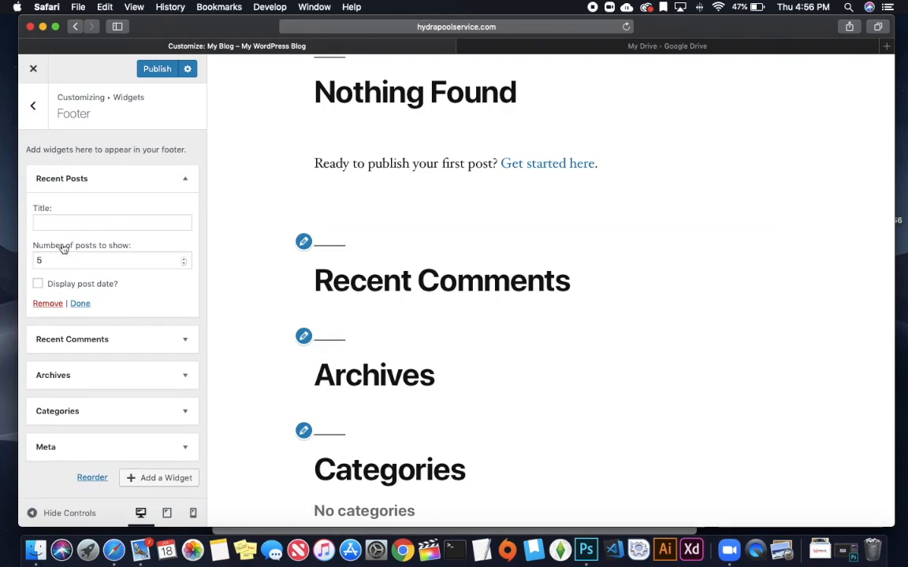
left_click(49, 306)
left_click(185, 180)
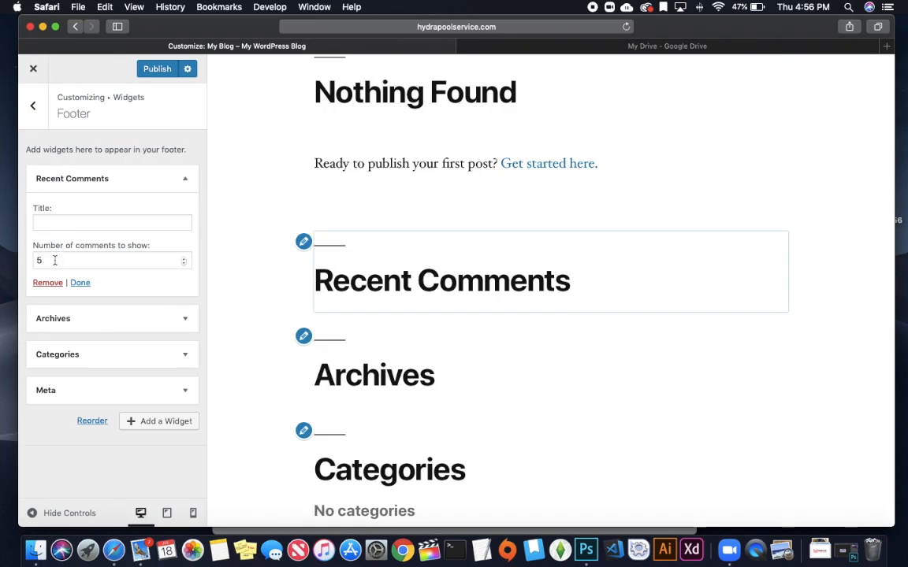
left_click(45, 281)
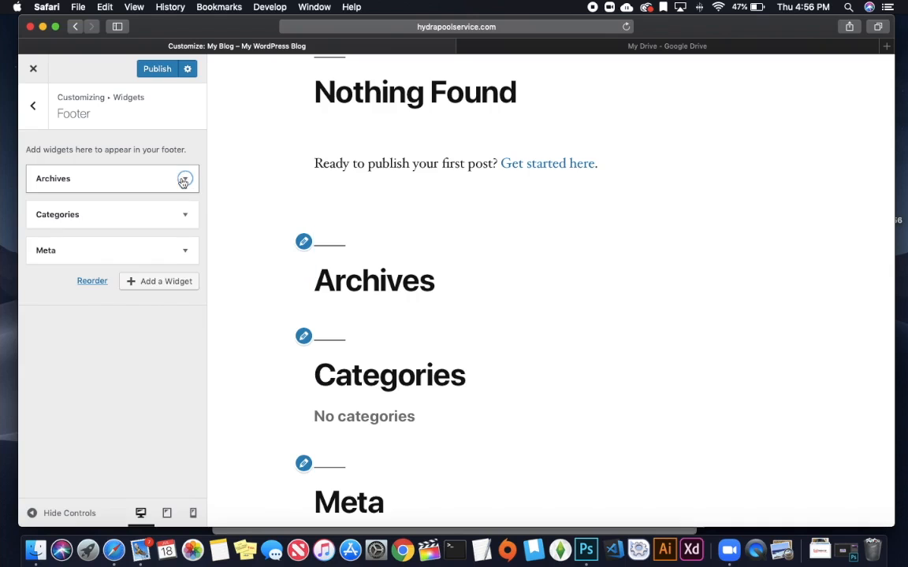
Remove the Archives, Categories and Meta widgets from the footer and publish the changes
left_click(184, 178)
left_click(45, 278)
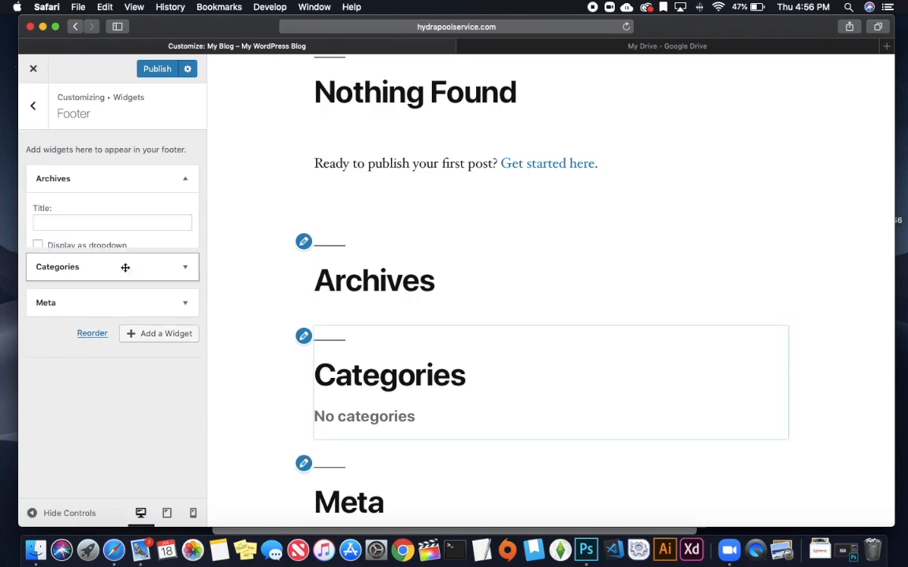
left_click(185, 179)
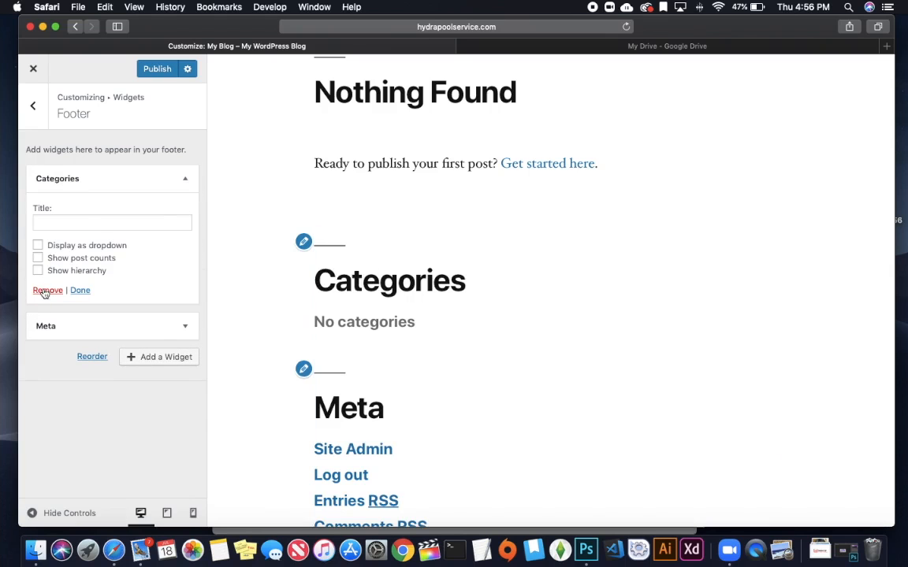
left_click(43, 290)
left_click(183, 178)
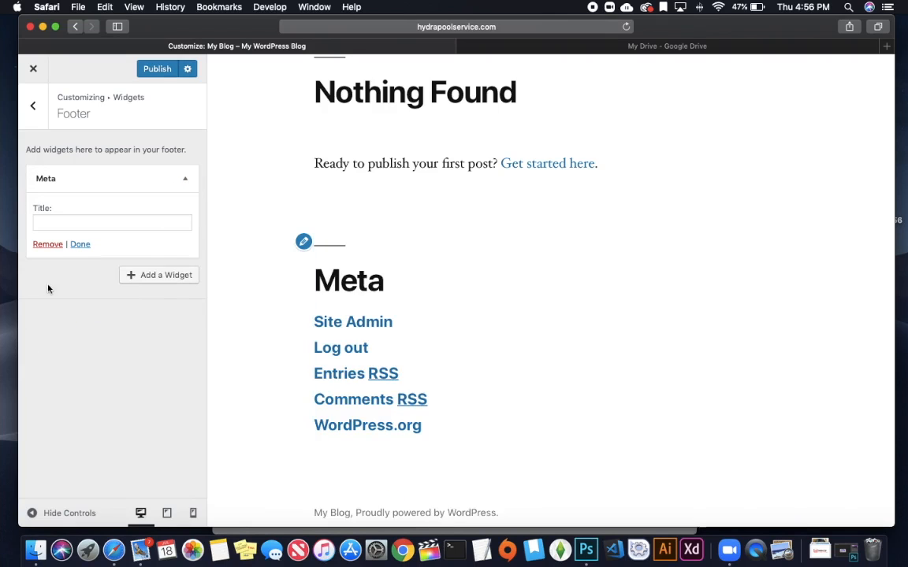
left_click(45, 246)
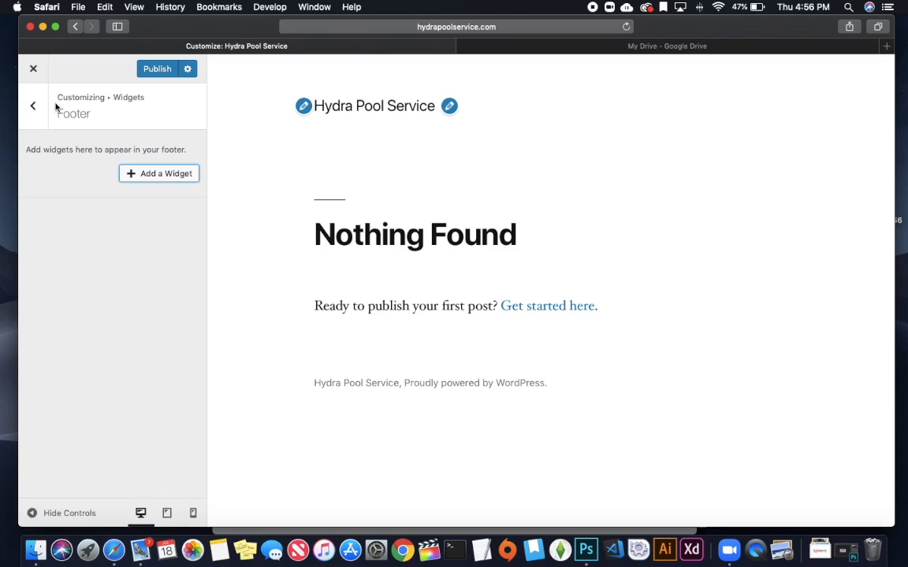
left_click(142, 64)
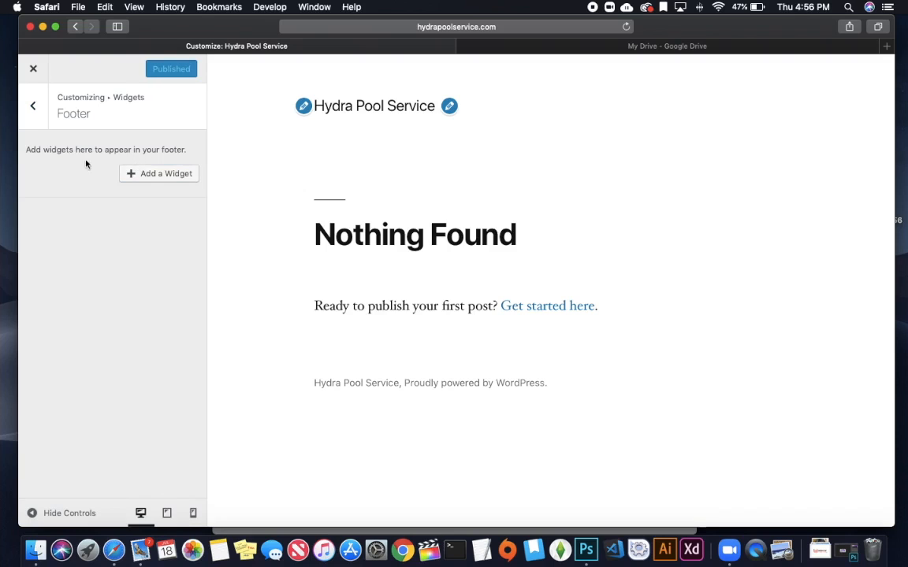
Create a new navigation menu named "main" and assign it to the Primary location
left_click(32, 106)
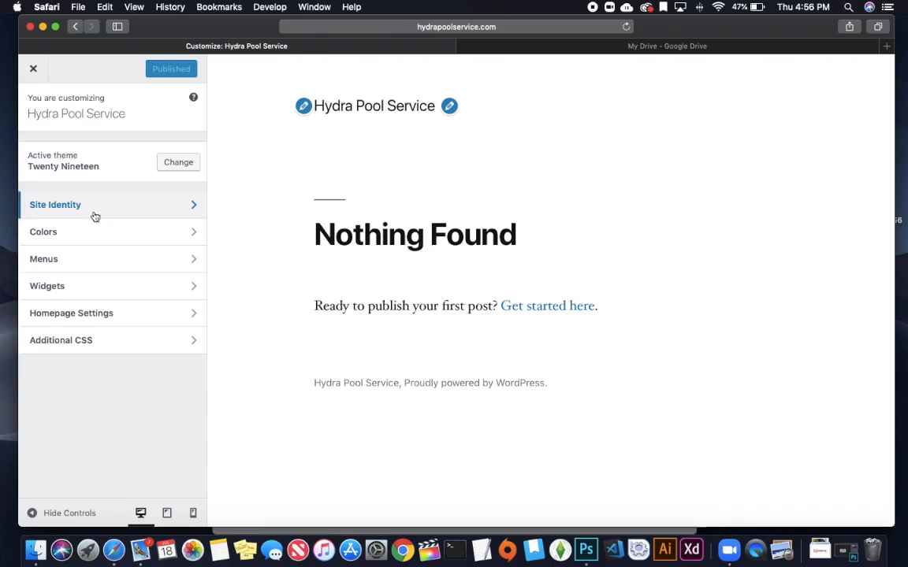
left_click(95, 262)
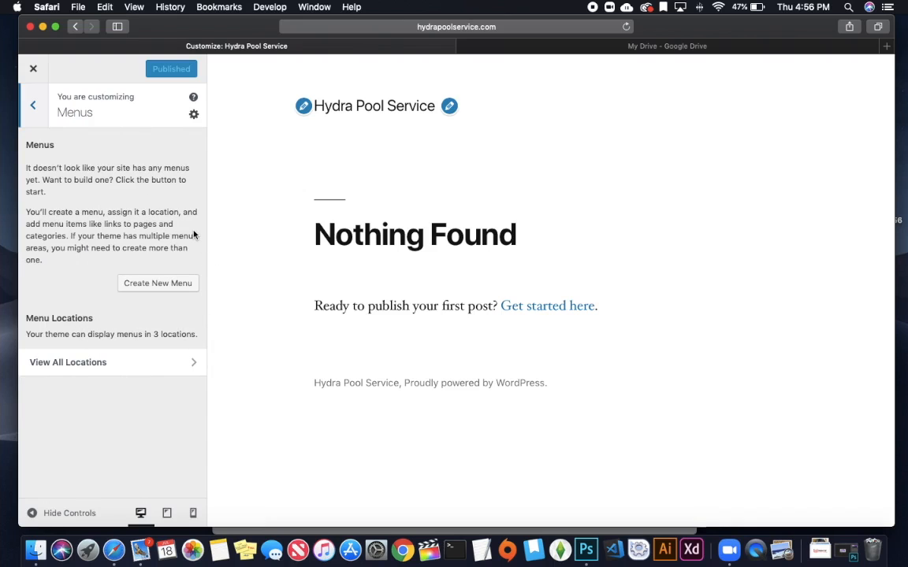
left_click(164, 284)
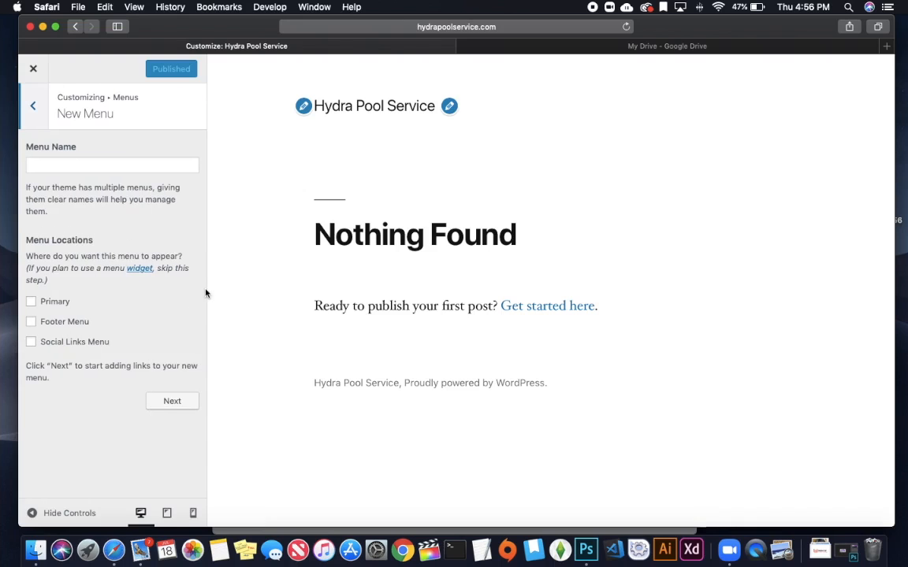
left_click(101, 163)
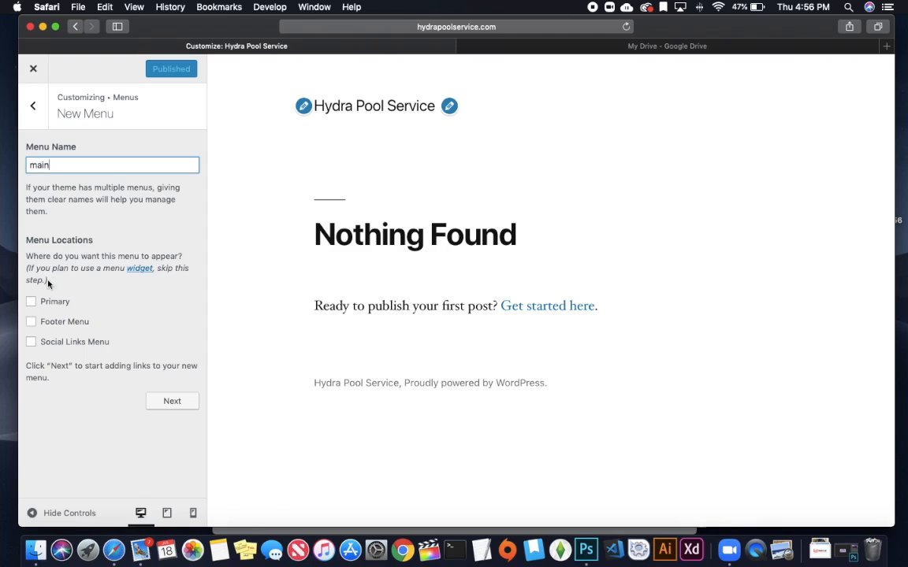
left_click(38, 303)
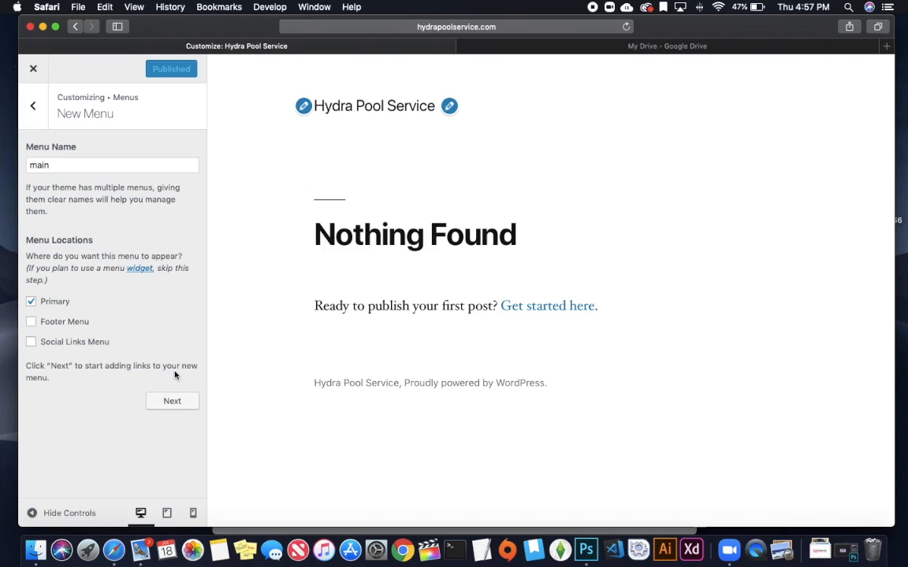
left_click(169, 403)
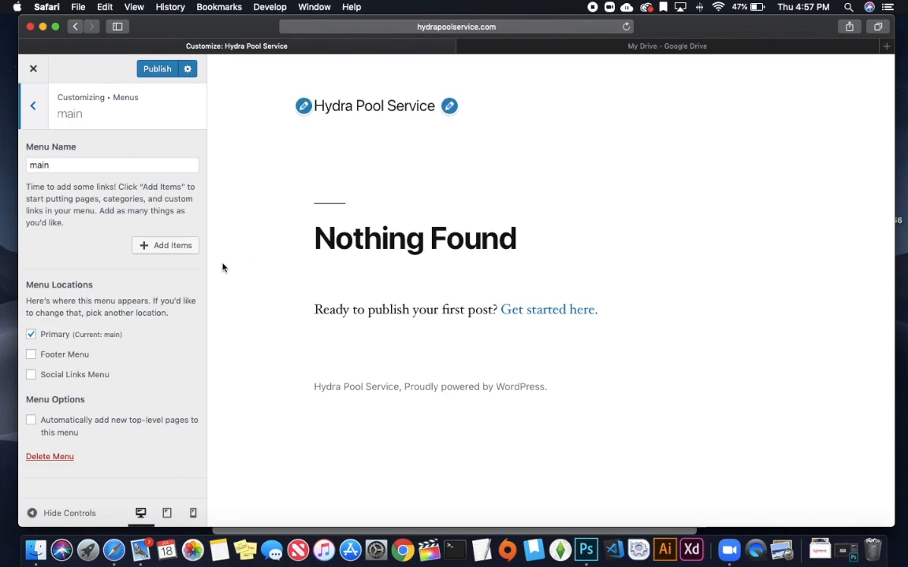
Add the Home, Services, Articles and Contact Us pages to the main menu in that order and publish the changes
left_click(178, 248)
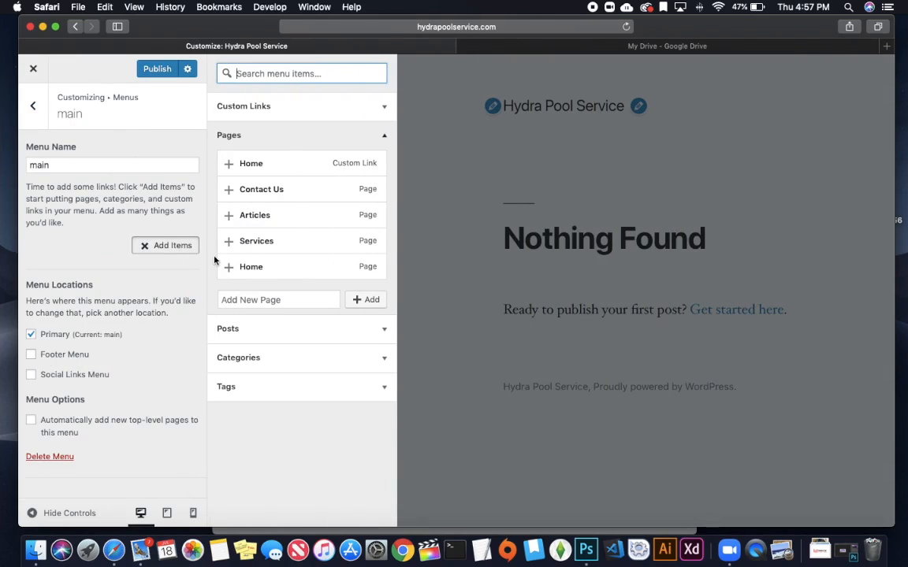
scroll(268, 268, "down", 1)
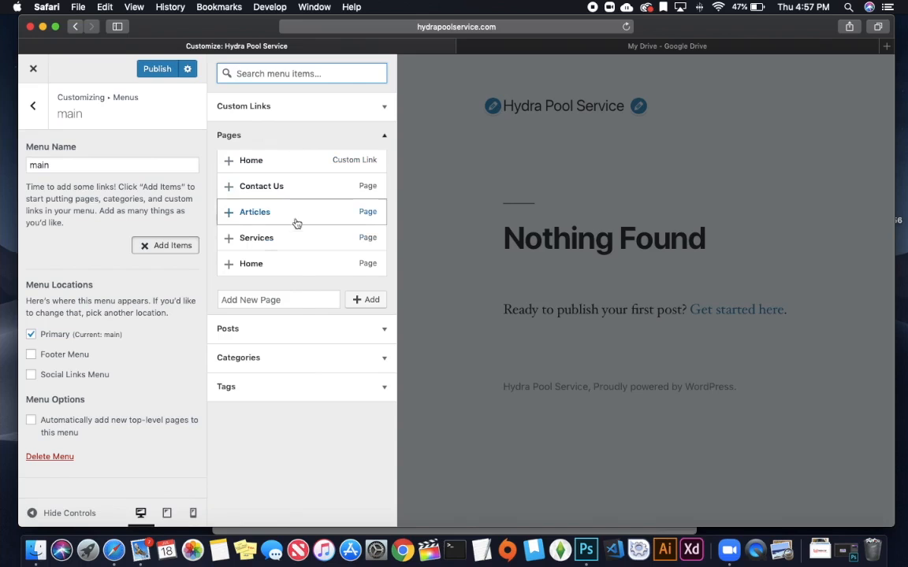
left_click(297, 264)
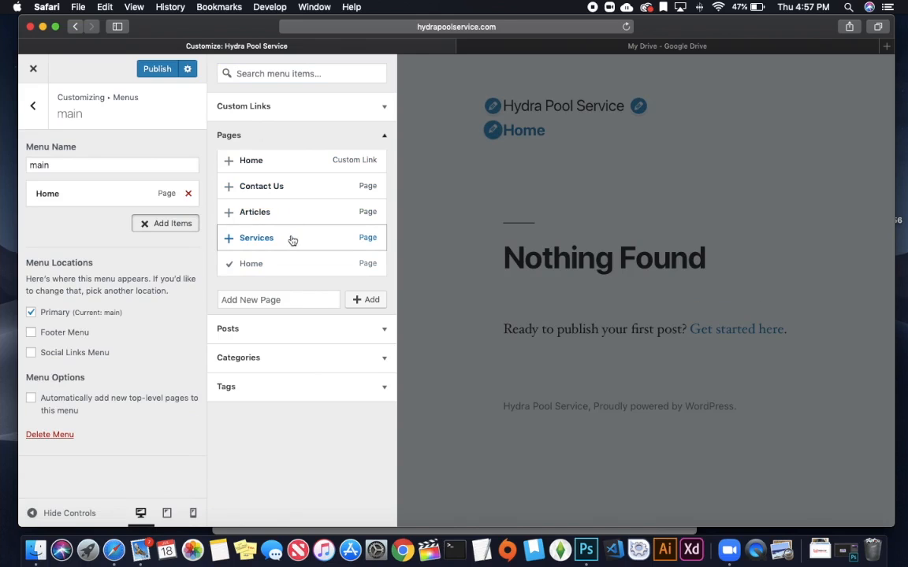
left_click(292, 239)
left_click(294, 213)
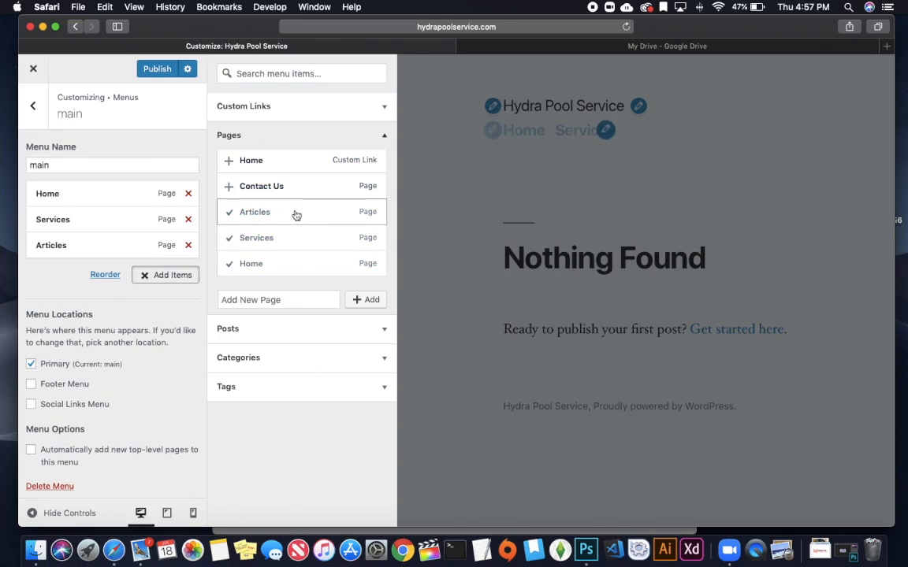
left_click(298, 189)
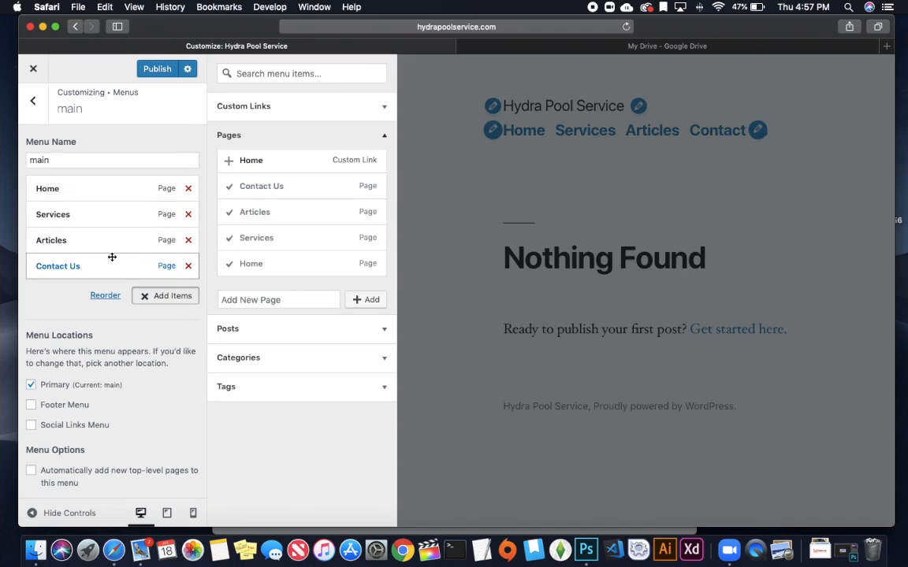
left_click(157, 68)
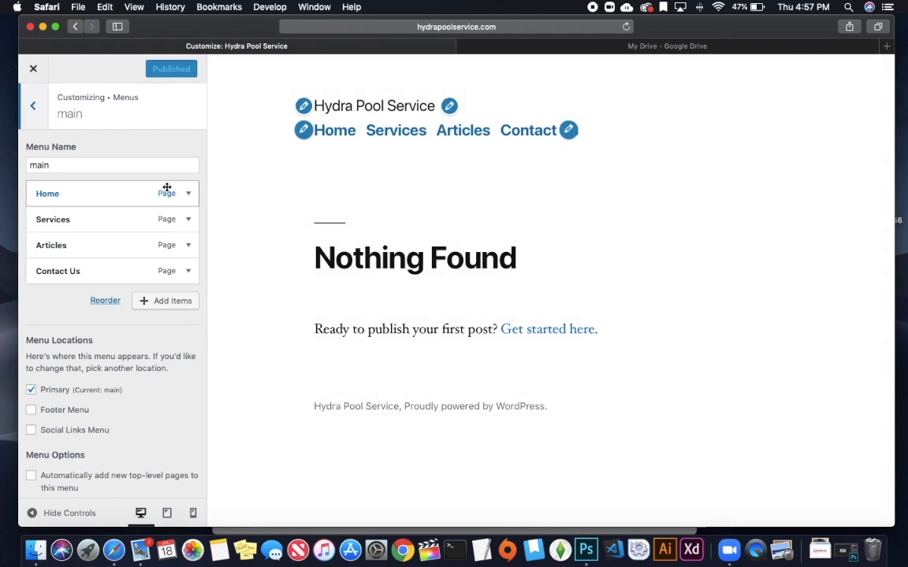
Check the customizer's homepage display options without changing them and close the customizer
scroll(178, 369, "down", 2)
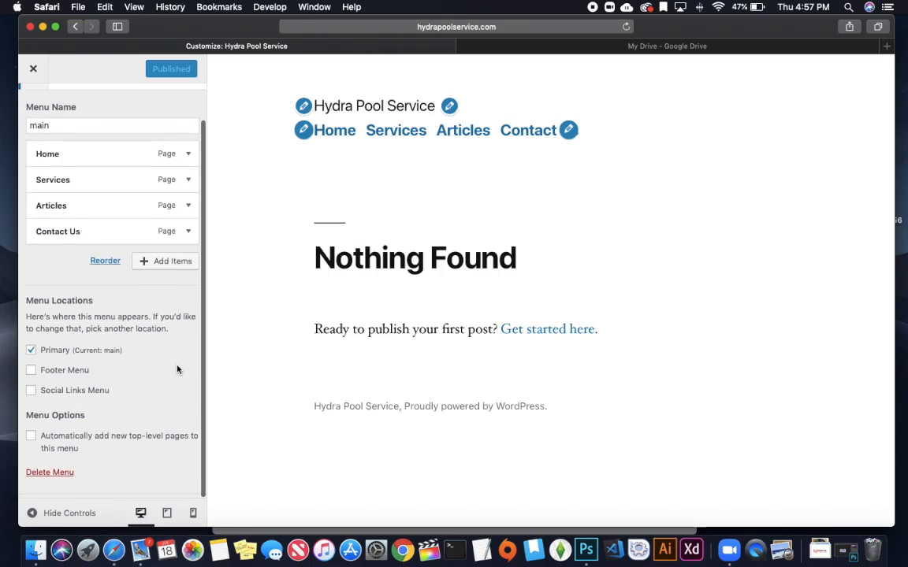
scroll(178, 369, "up", 3)
left_click(36, 113)
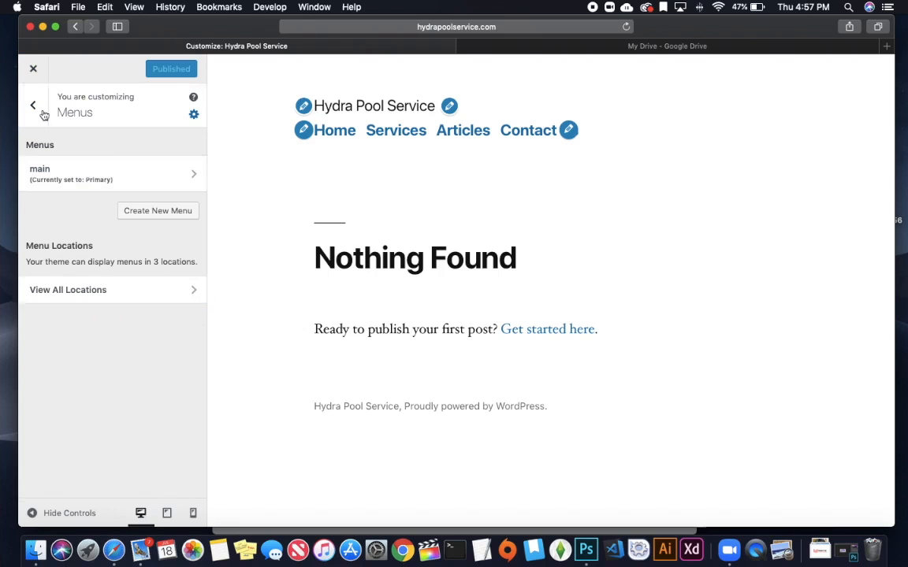
left_click(37, 107)
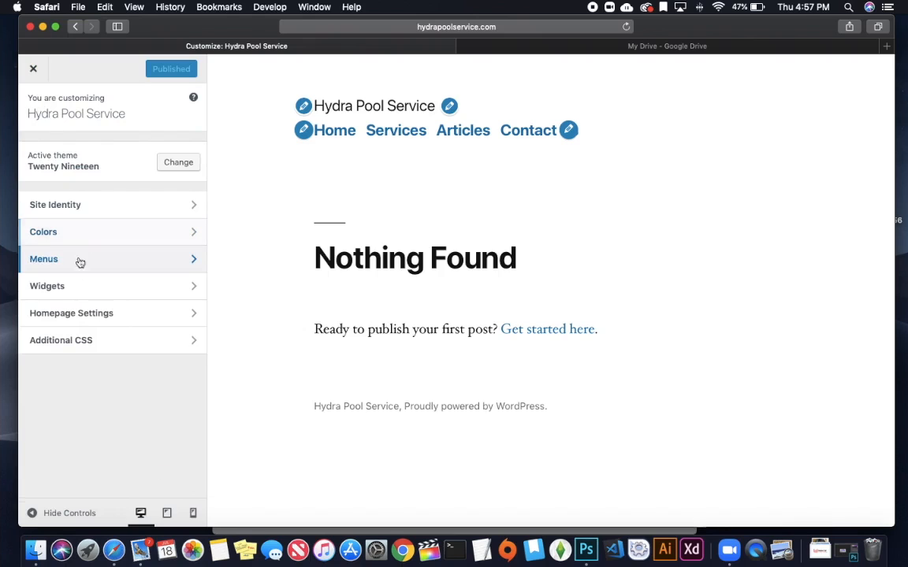
left_click(79, 315)
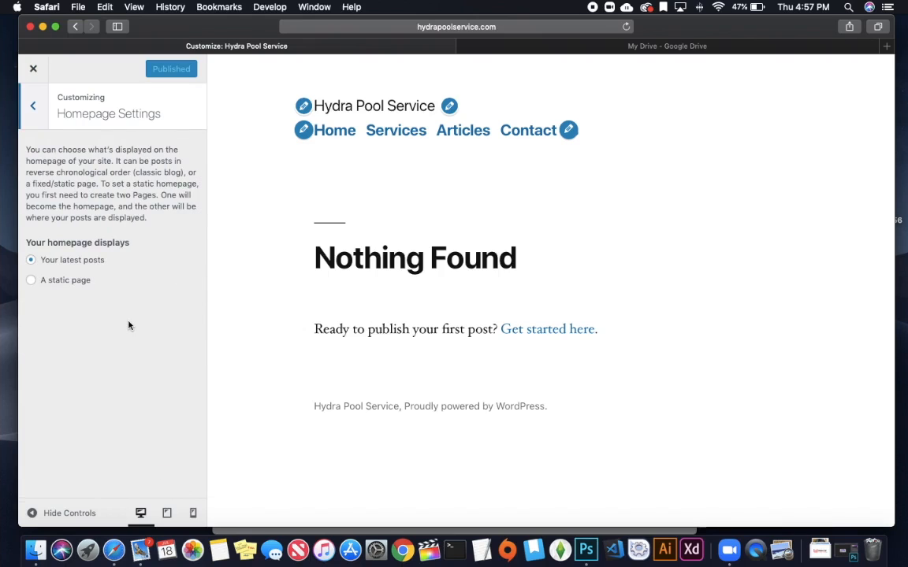
left_click(33, 109)
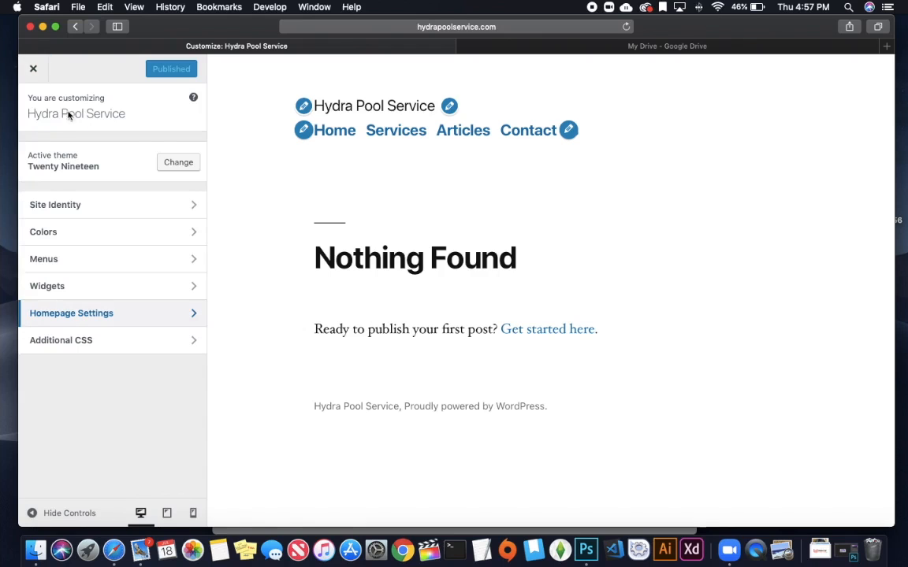
left_click(33, 68)
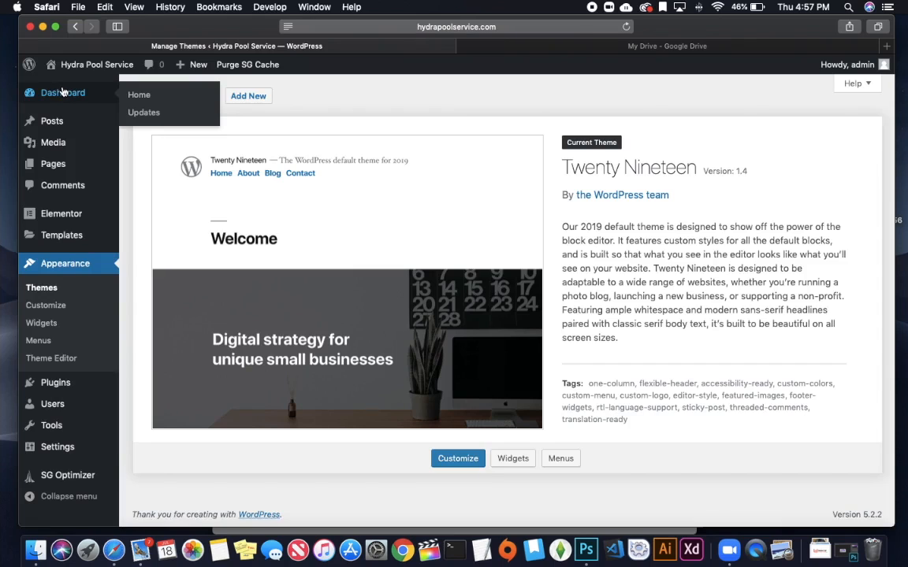
Open the catalogue for adding new themes and browse the featured themes
left_click(45, 290)
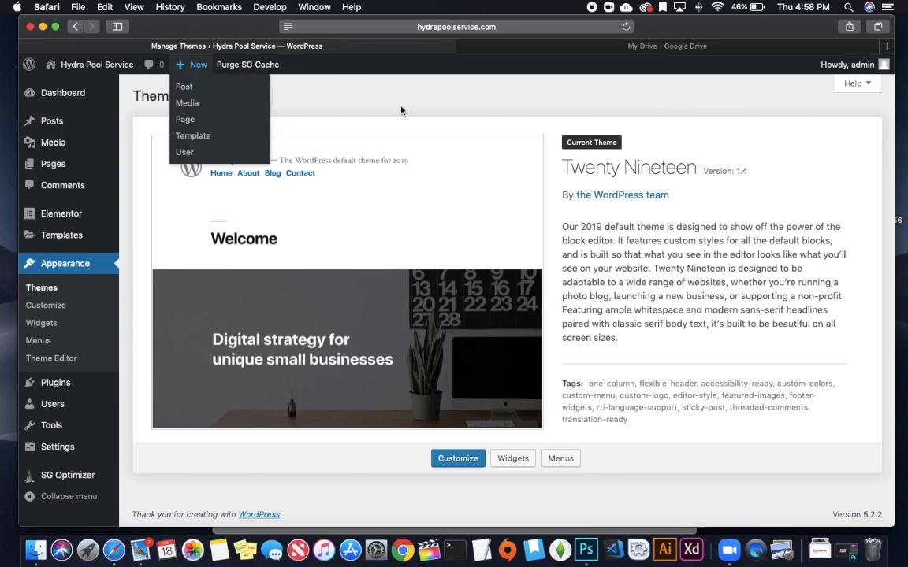
left_click(268, 92)
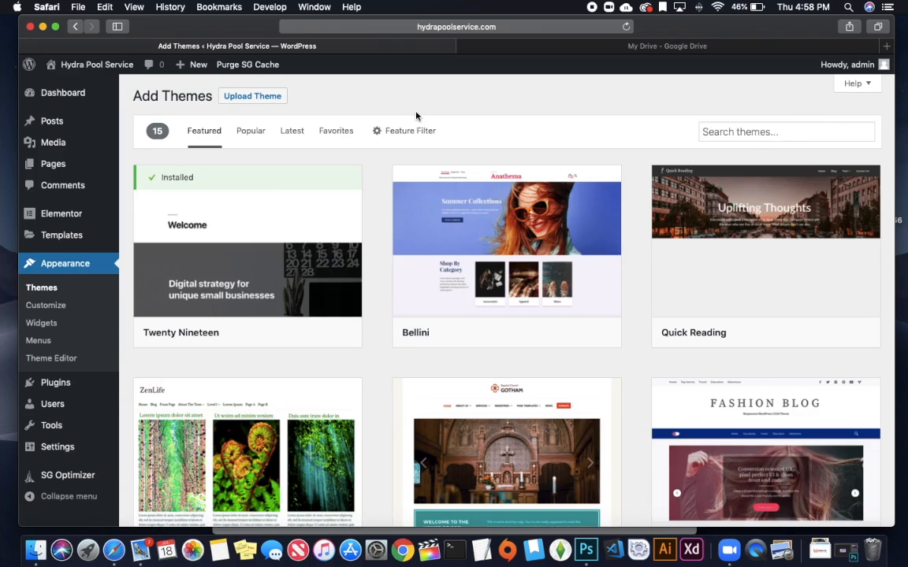
scroll(640, 186, "down", 5)
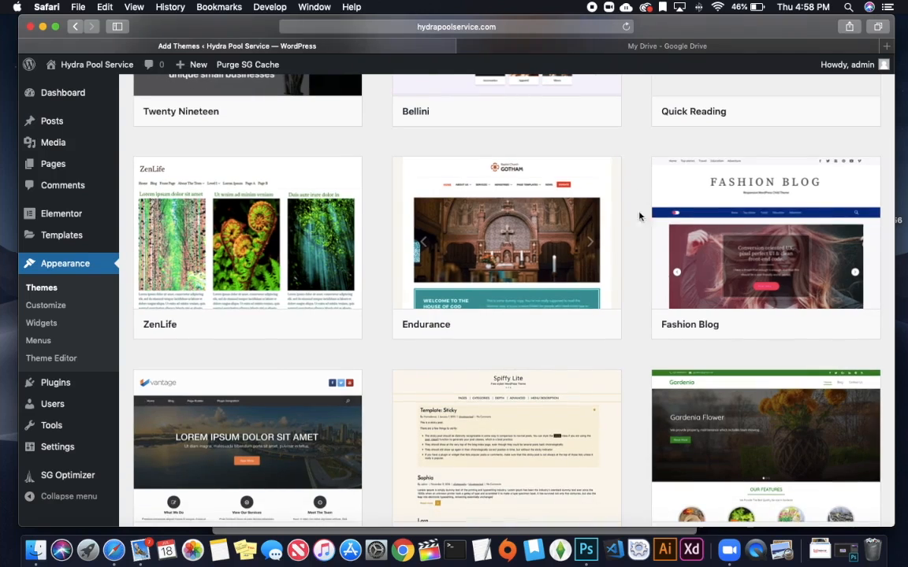
mouse_move(672, 271)
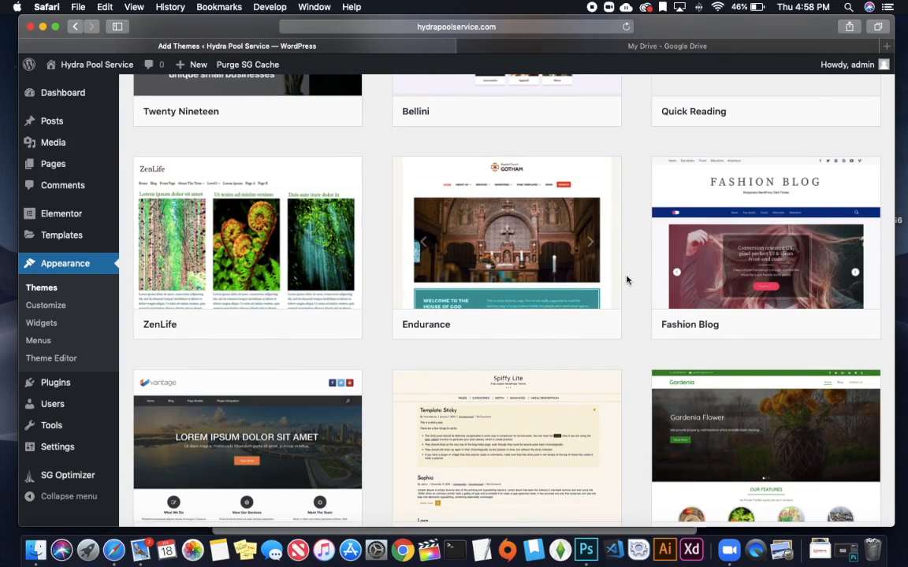
mouse_move(726, 261)
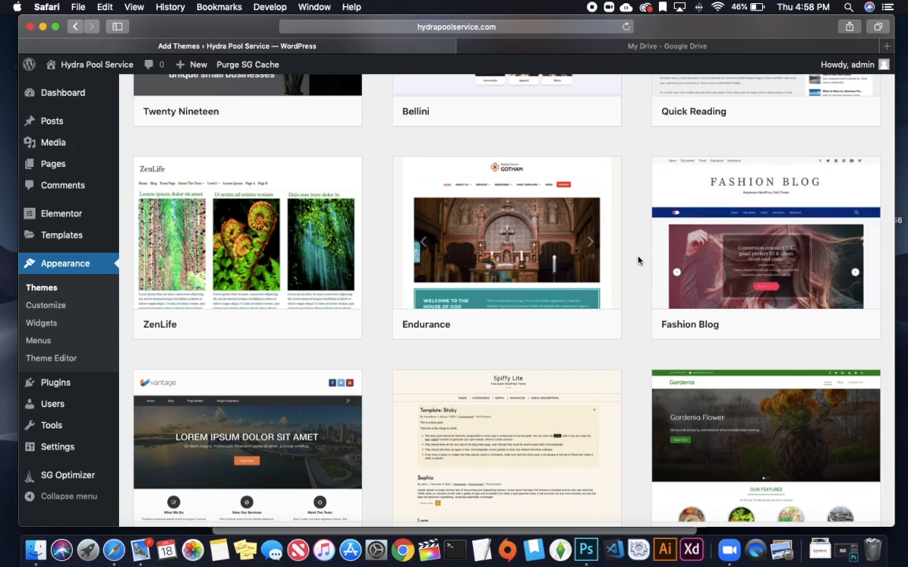
mouse_move(502, 168)
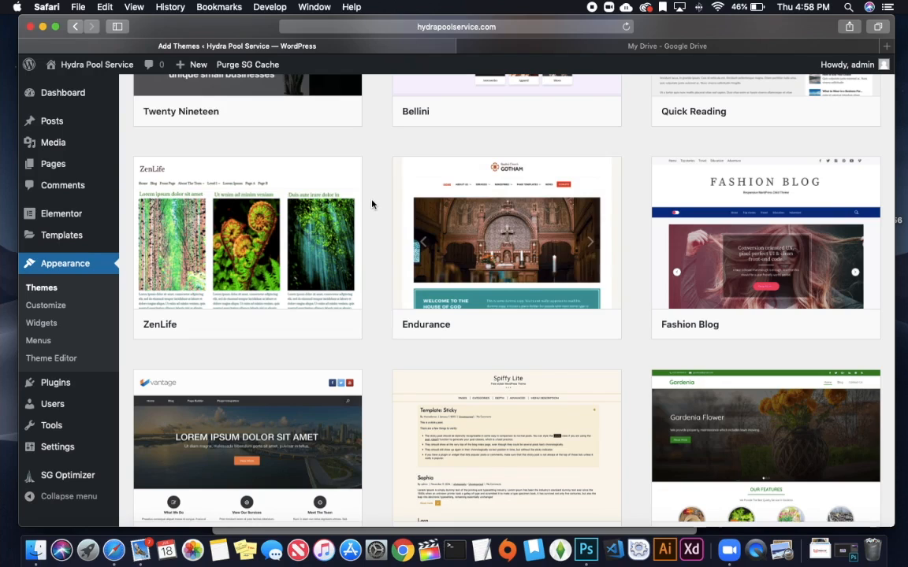
mouse_move(465, 221)
scroll(375, 300, "down", 8)
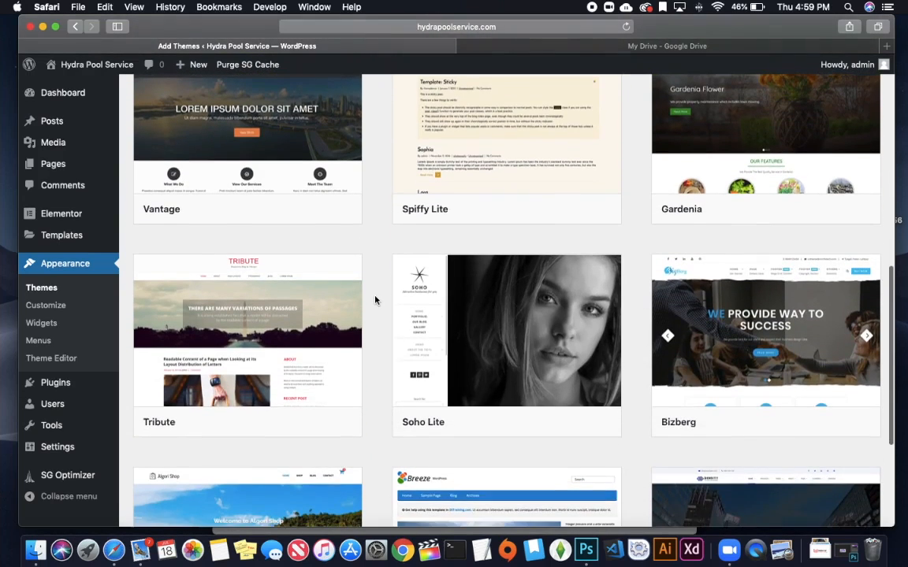
scroll(375, 300, "down", 3)
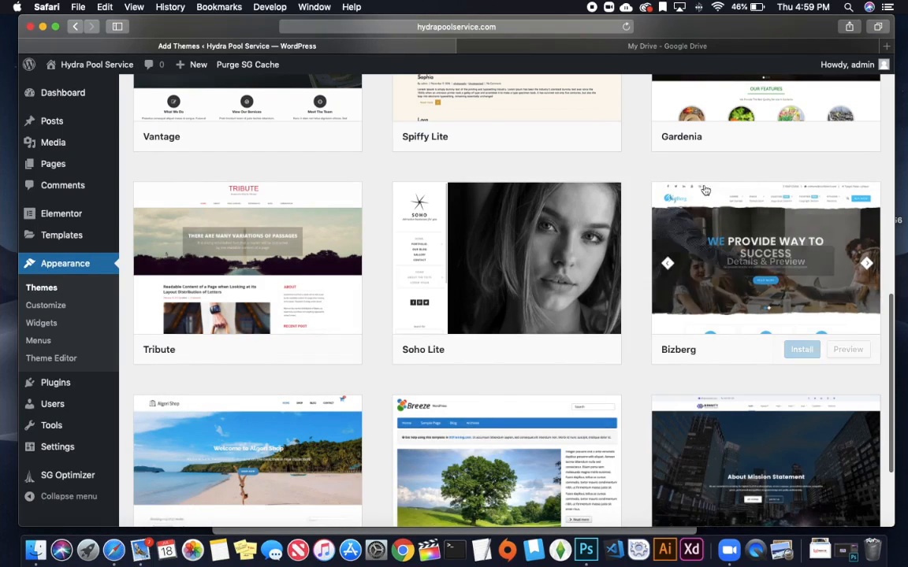
scroll(592, 380, "down", 5)
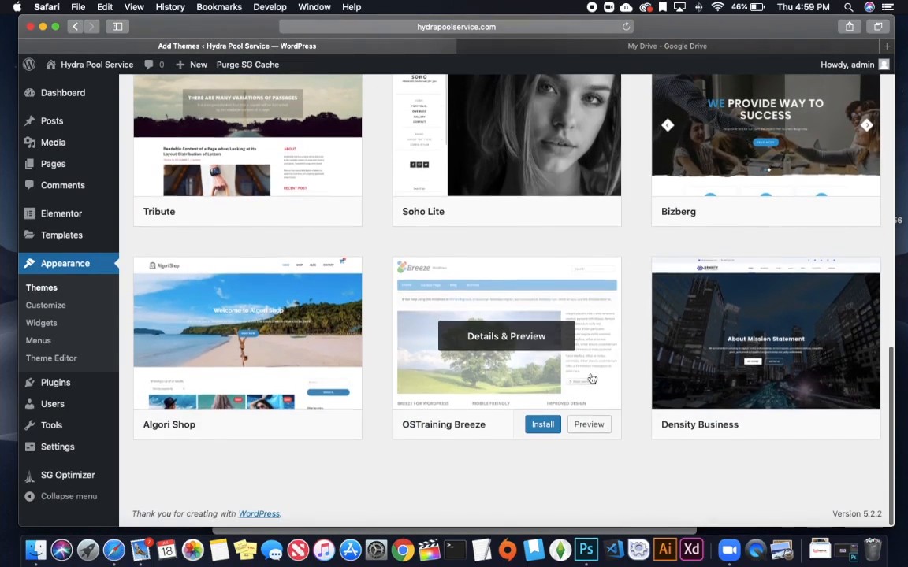
scroll(592, 379, "up", 20)
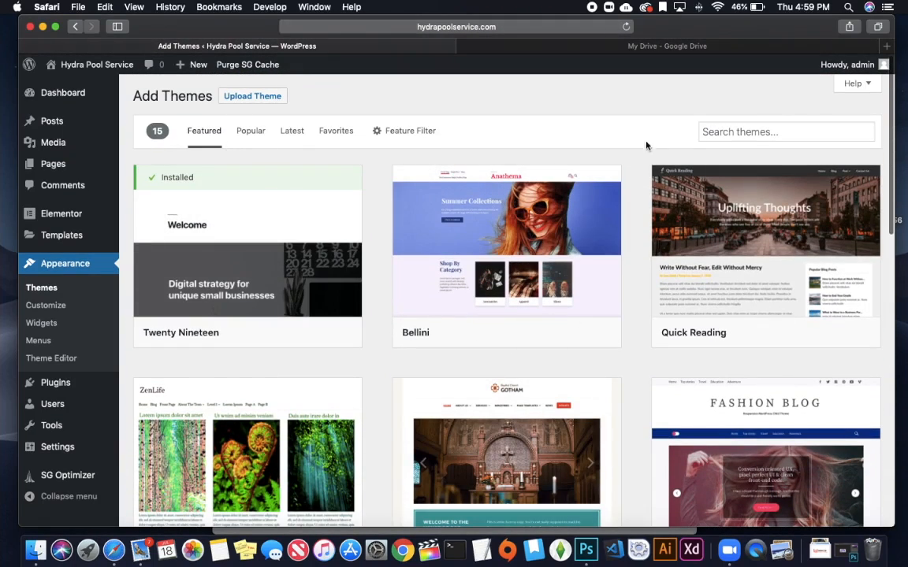
Search the theme catalogue for "neve", preview the Neve theme, and install and activate it
left_click(745, 132)
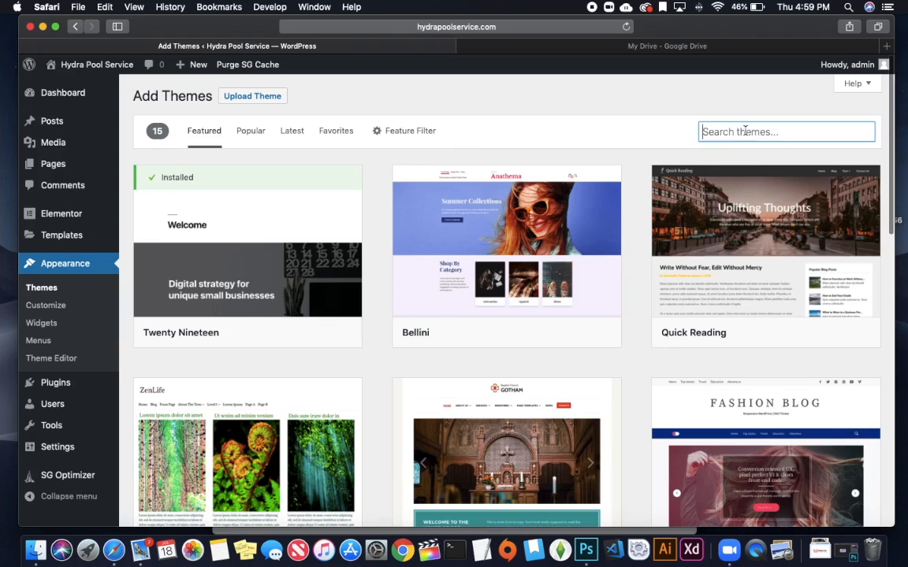
type("neve")
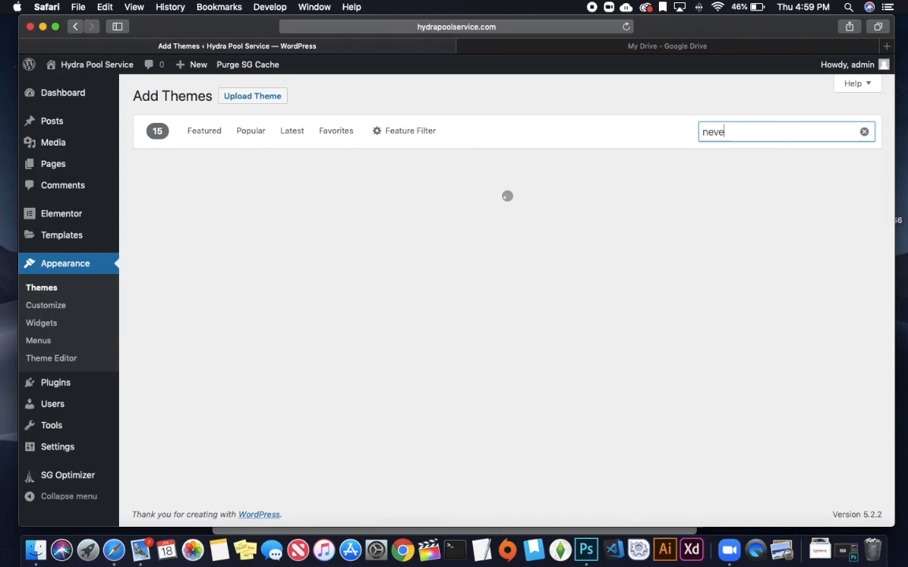
mouse_move(251, 185)
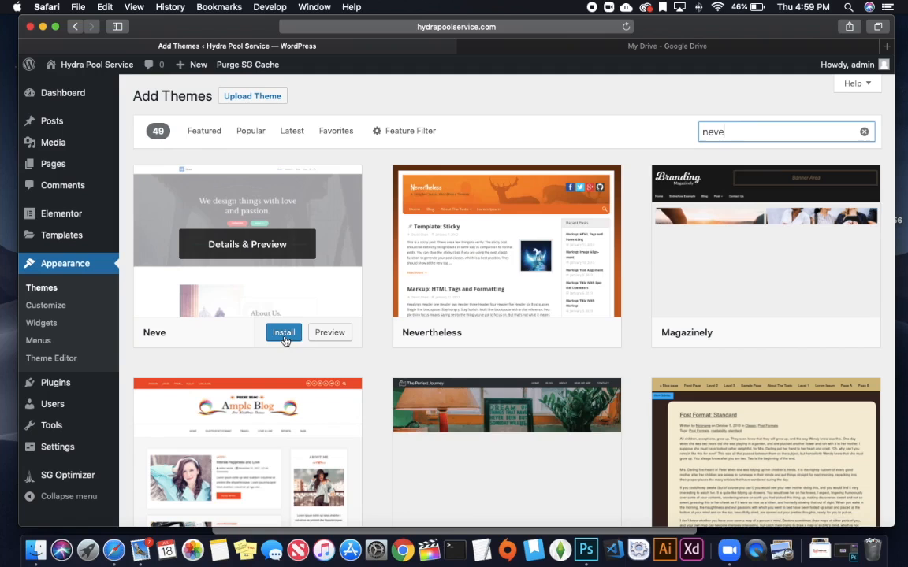
left_click(330, 331)
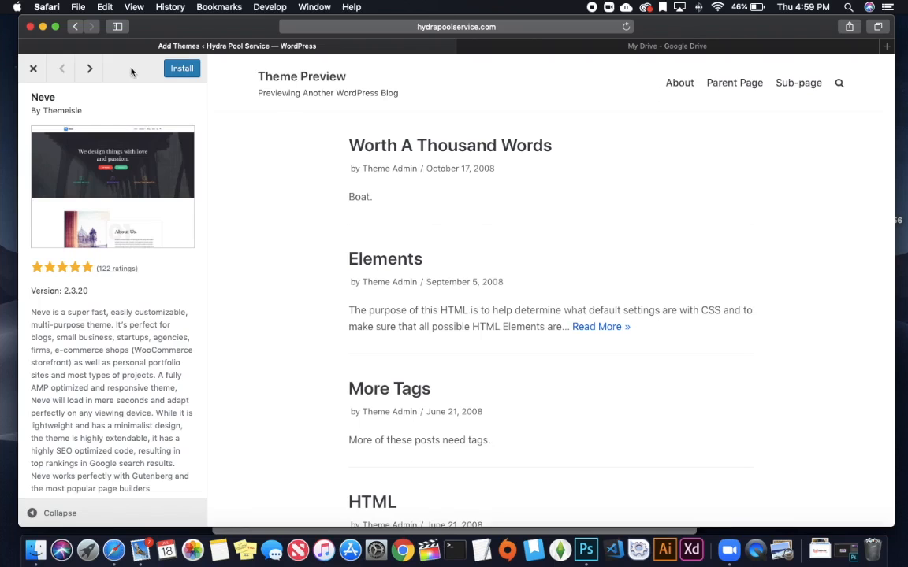
left_click(158, 67)
left_click(167, 67)
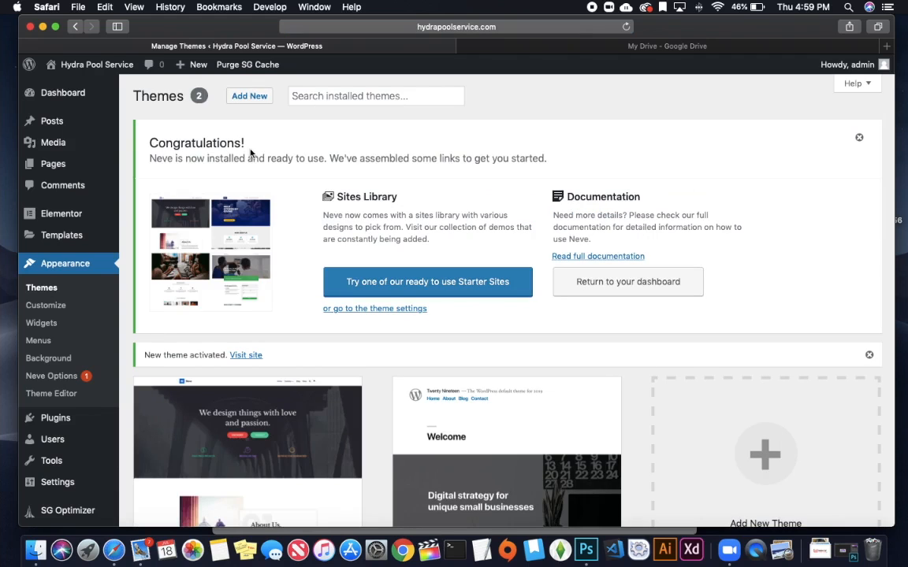
Visit the live site and inspect its header, menu and footer under the new theme
mouse_move(93, 67)
scroll(93, 67, "down", 1)
left_click(93, 67)
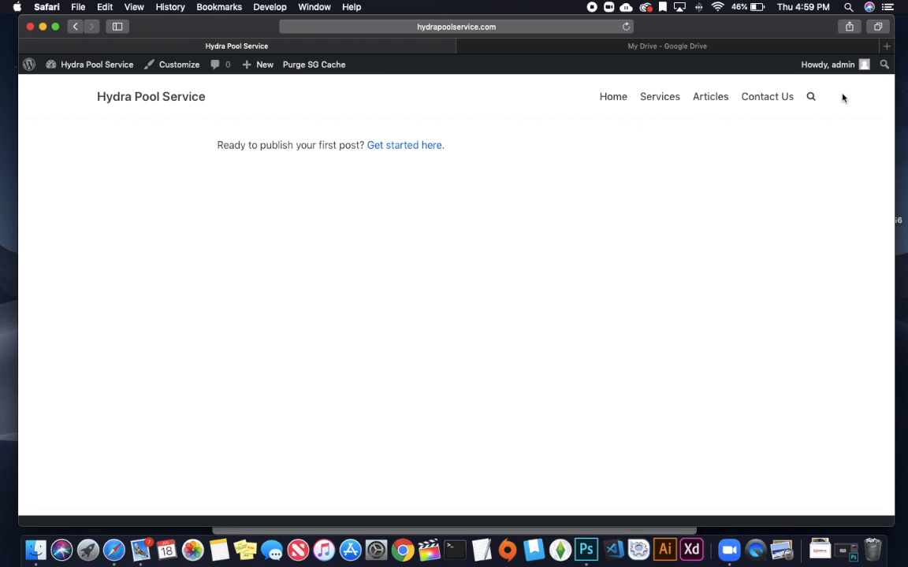
scroll(413, 227, "down", 2)
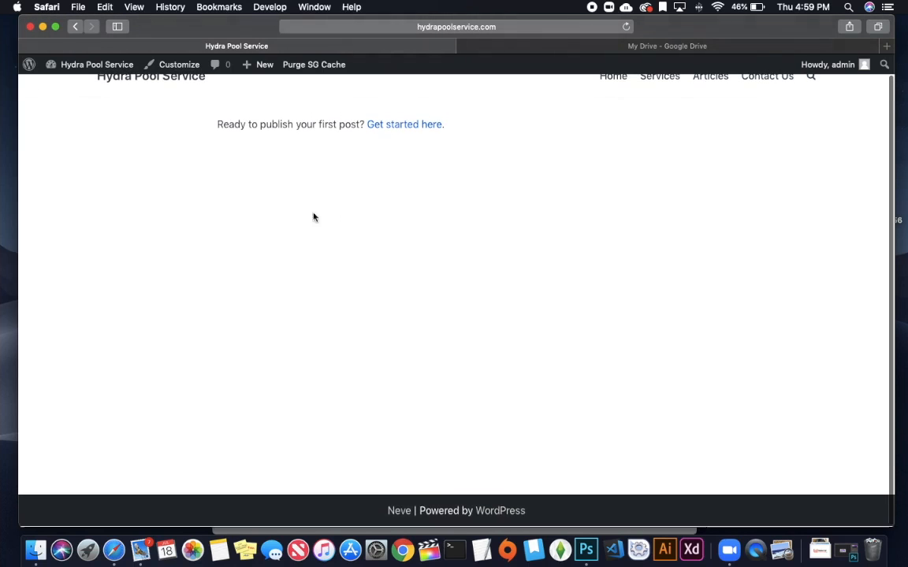
scroll(99, 178, "up", 2)
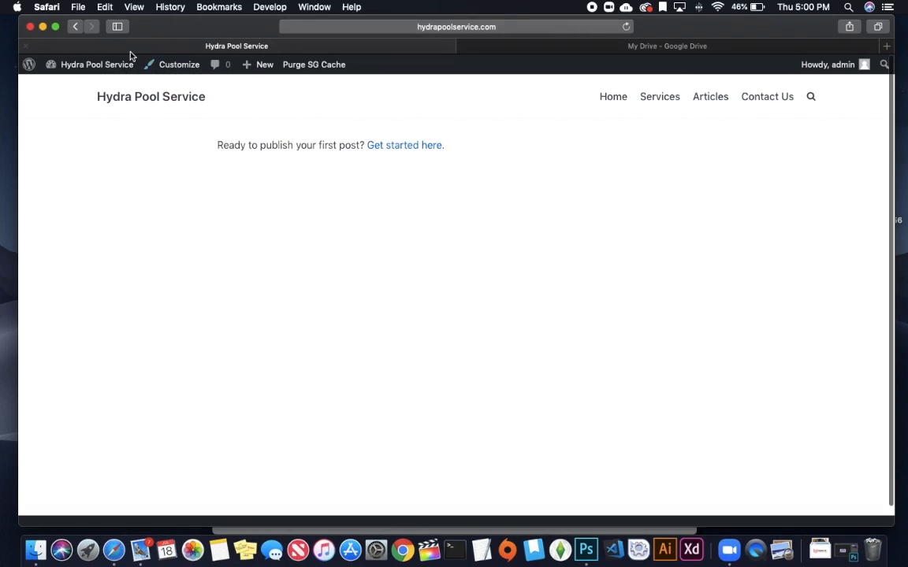
In the reading settings, make the homepage a static page using Home, set Articles as the posts page, and save
left_click(77, 28)
mouse_move(56, 132)
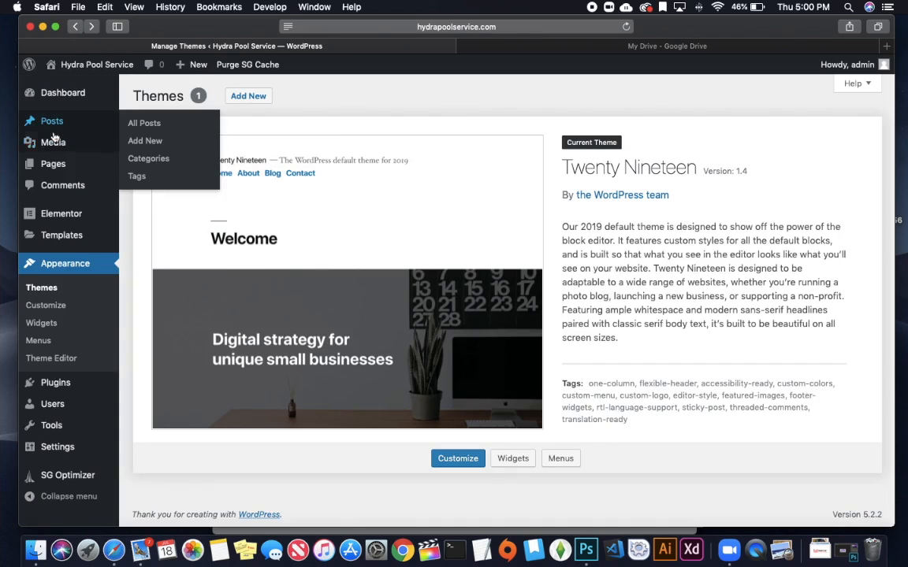
mouse_move(62, 215)
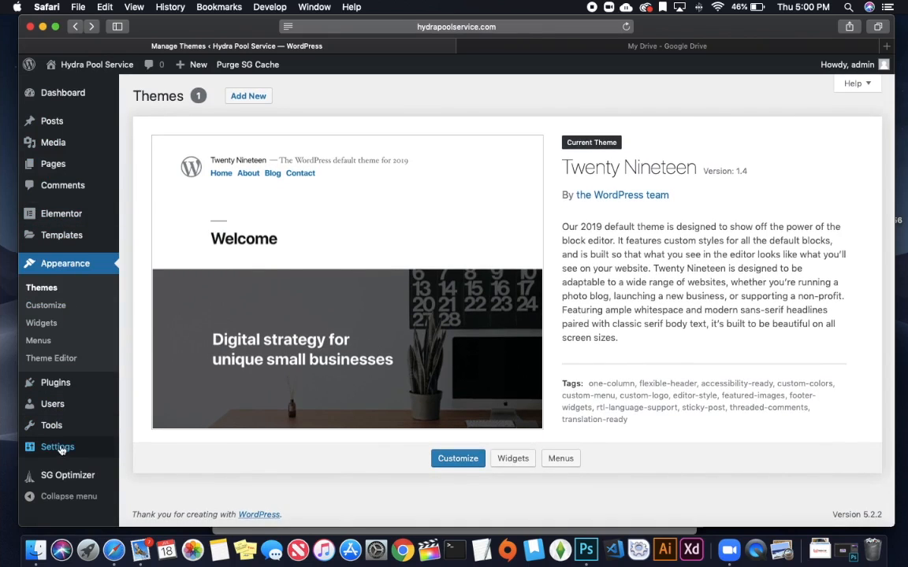
mouse_move(62, 453)
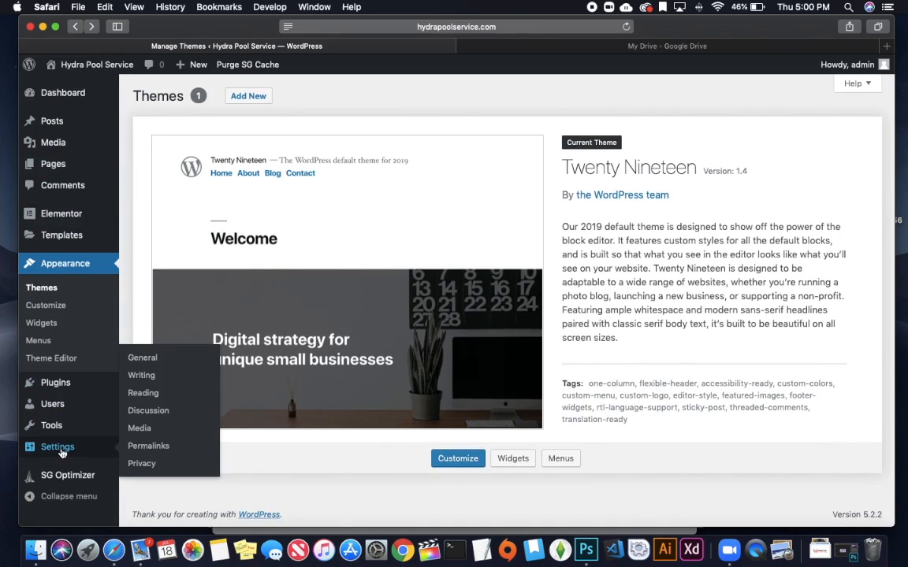
left_click(150, 396)
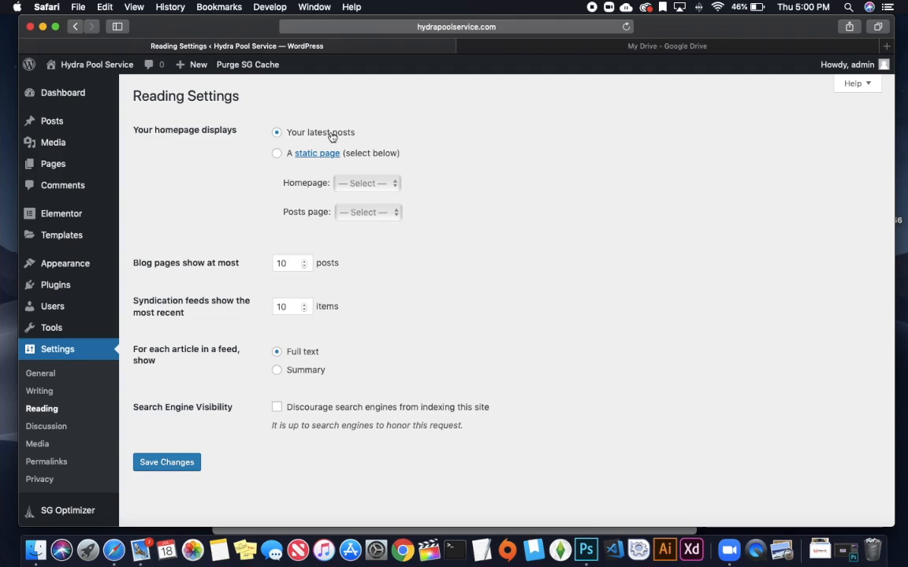
left_click(277, 153)
left_click(395, 186)
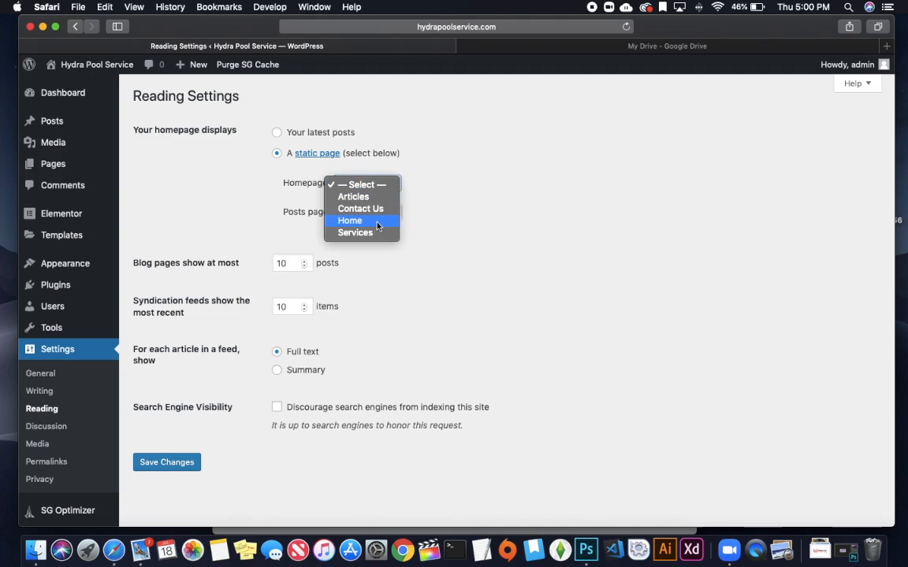
left_click(378, 225)
left_click(398, 212)
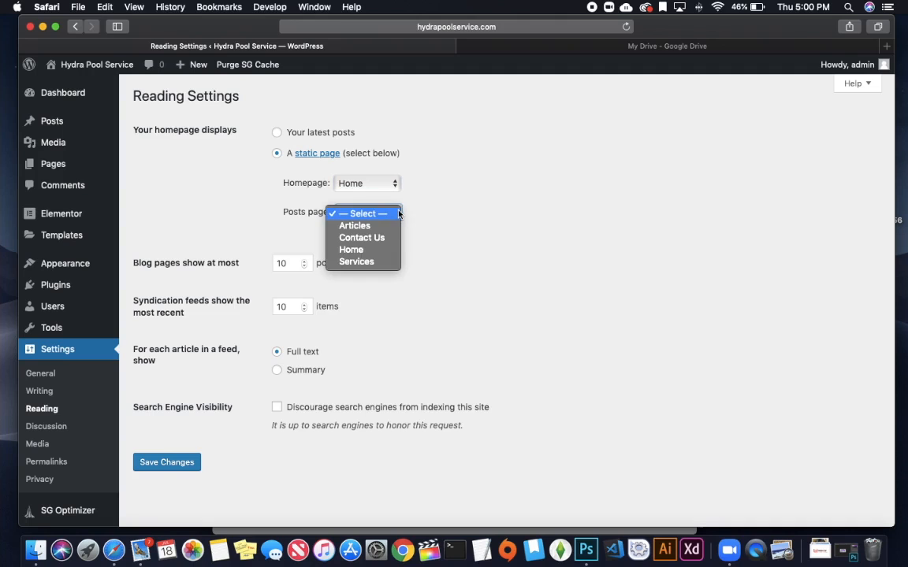
left_click(386, 226)
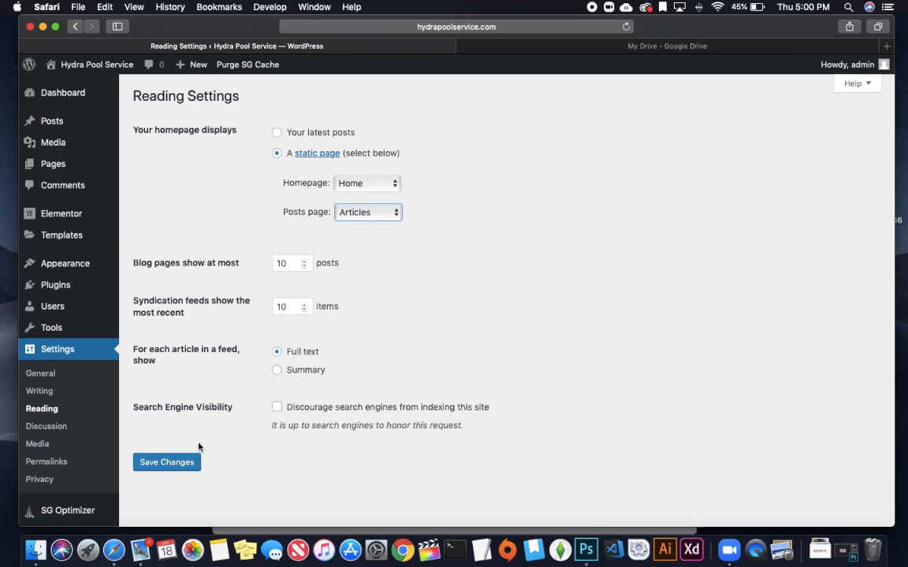
left_click(188, 465)
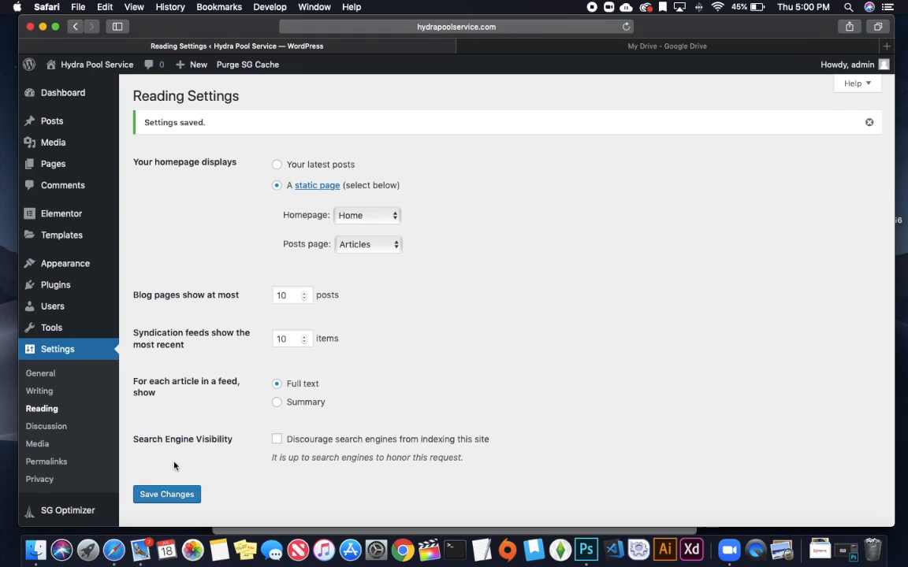
Set the site's permalink structure to Post name and save the change
left_click(53, 465)
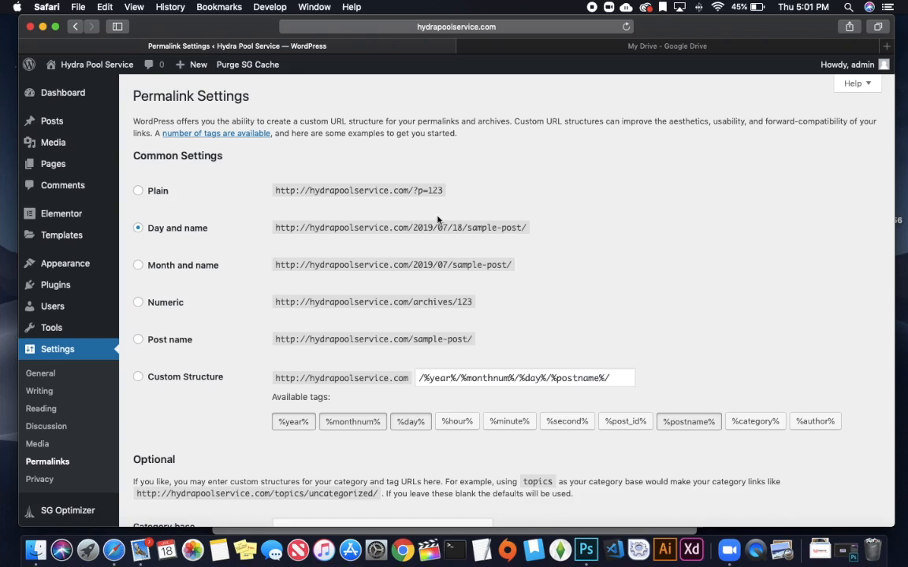
left_click(138, 340)
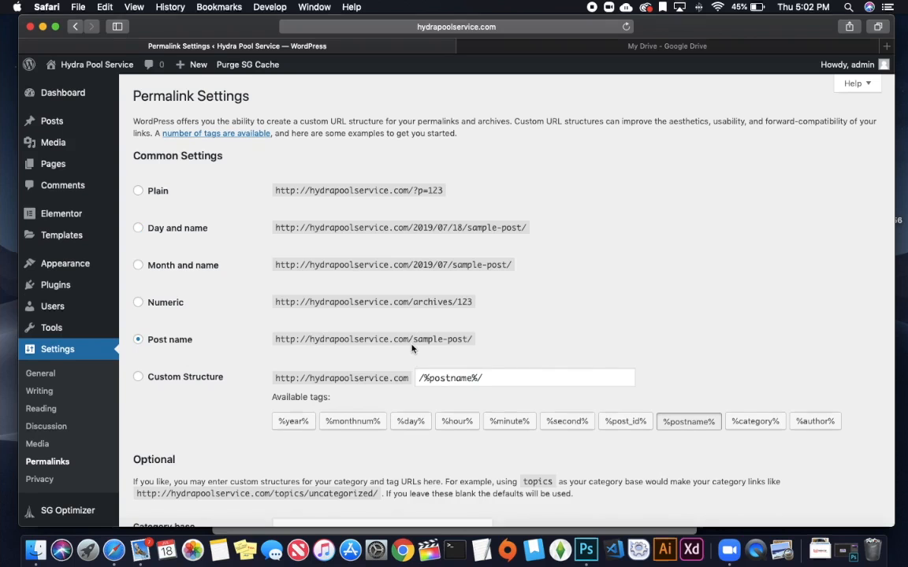
scroll(411, 348, "down", 4)
scroll(201, 226, "up", 2)
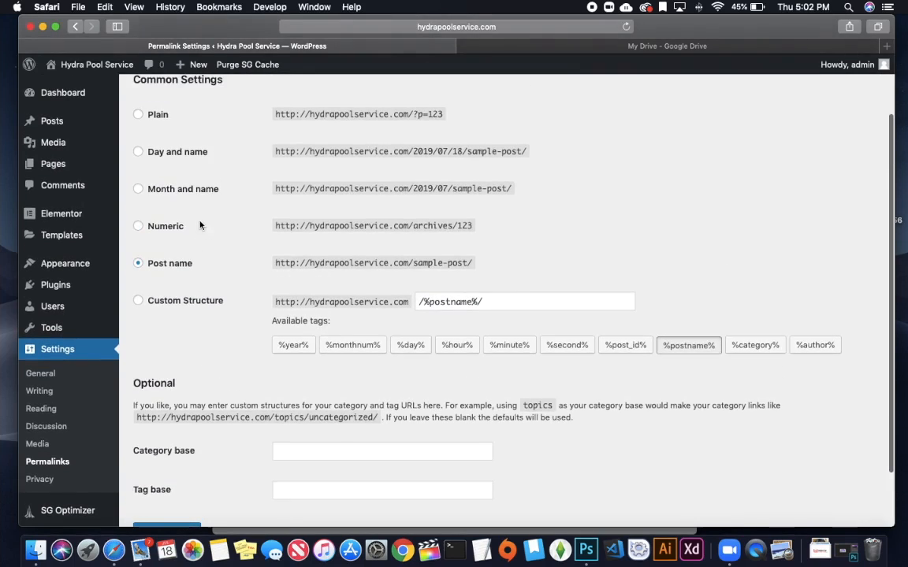
scroll(414, 262, "down", 2)
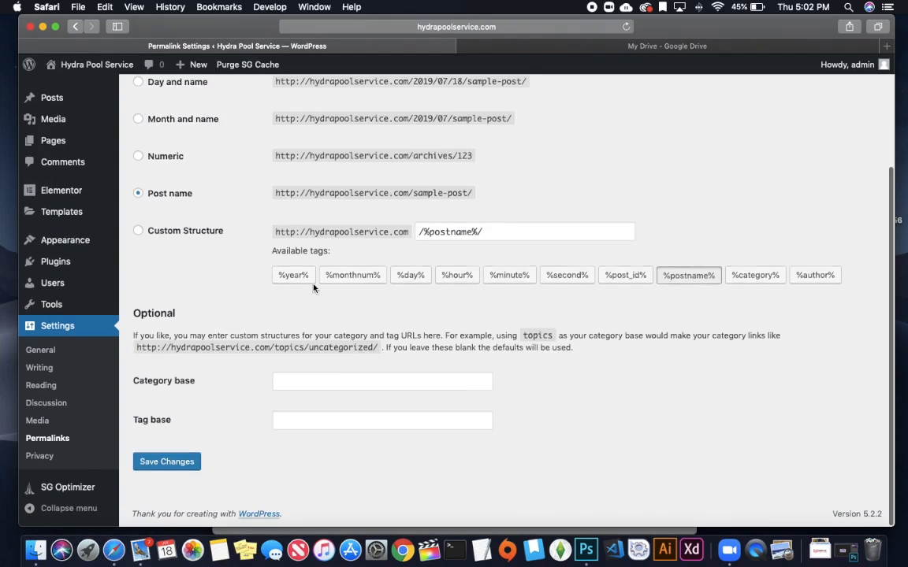
left_click(178, 463)
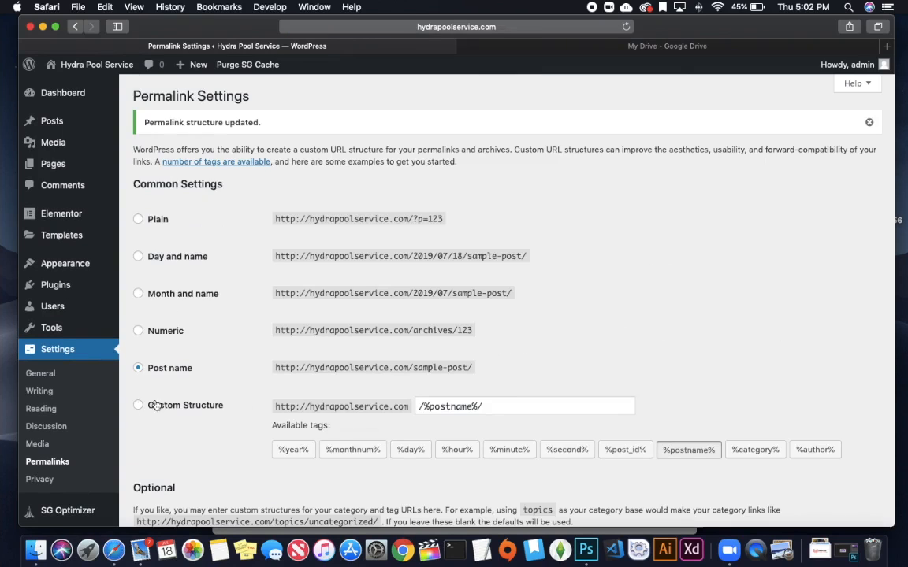
Review the general settings from site title to week start and save them without changes
left_click(40, 374)
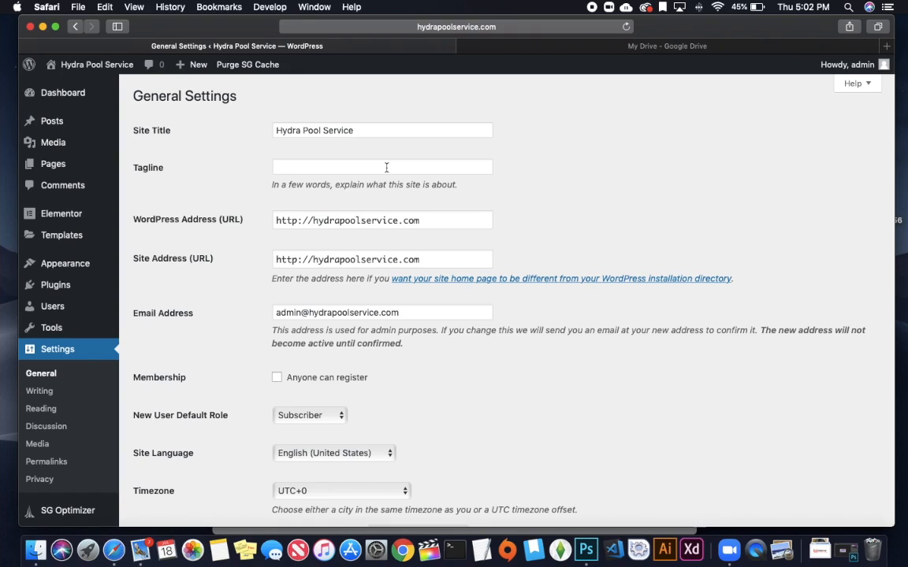
scroll(579, 201, "down", 2)
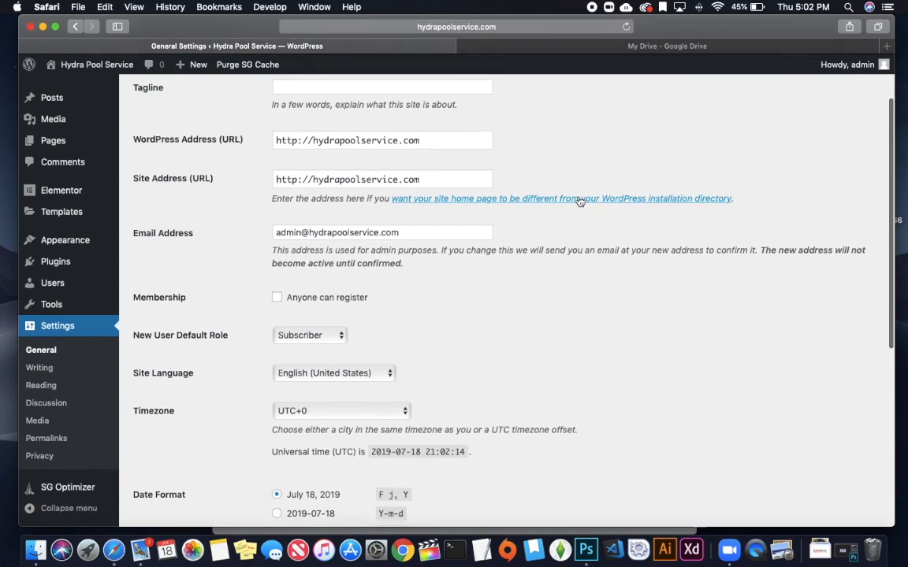
scroll(580, 201, "down", 4)
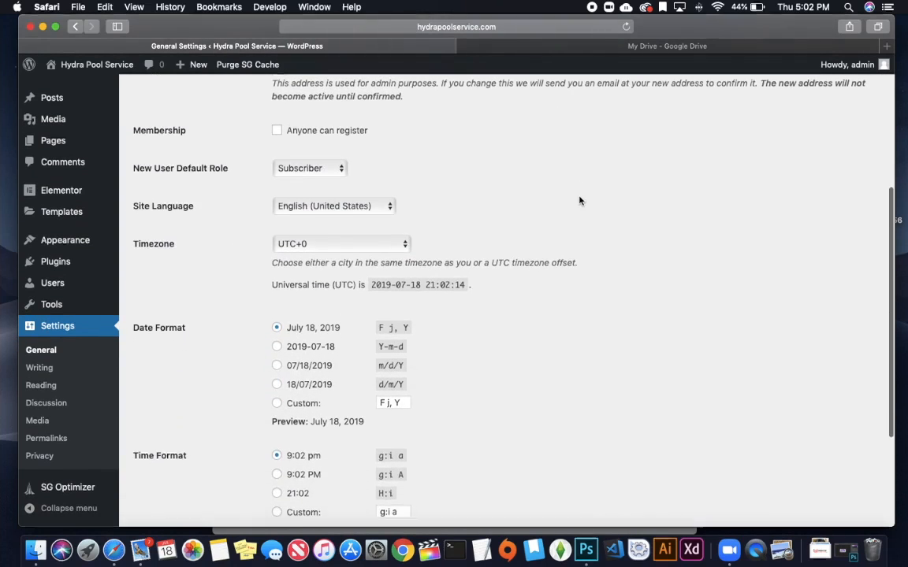
scroll(579, 201, "down", 4)
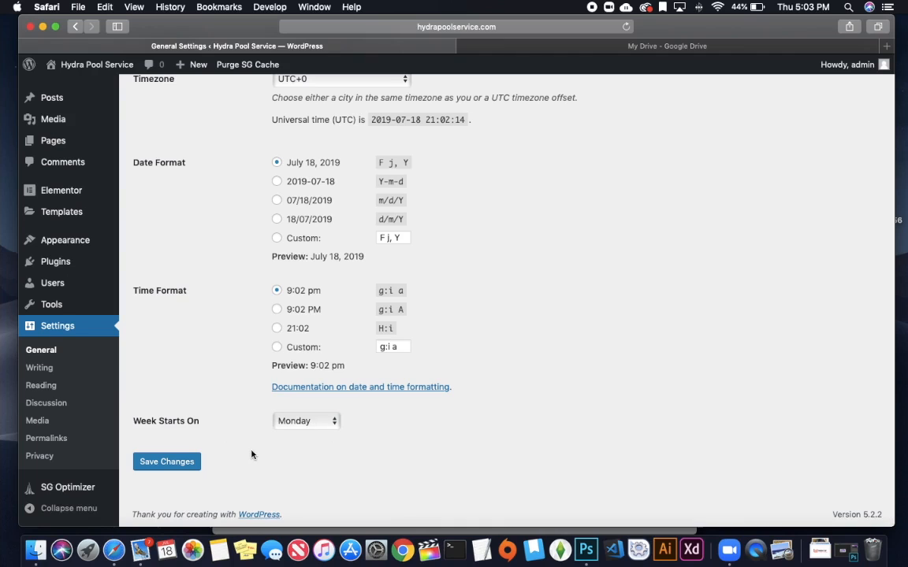
left_click(173, 468)
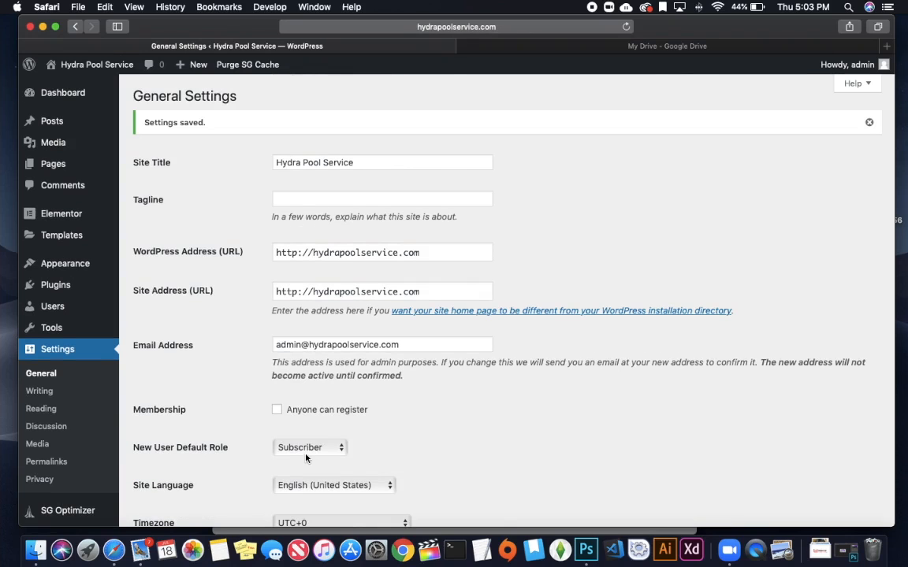
scroll(261, 451, "down", 10)
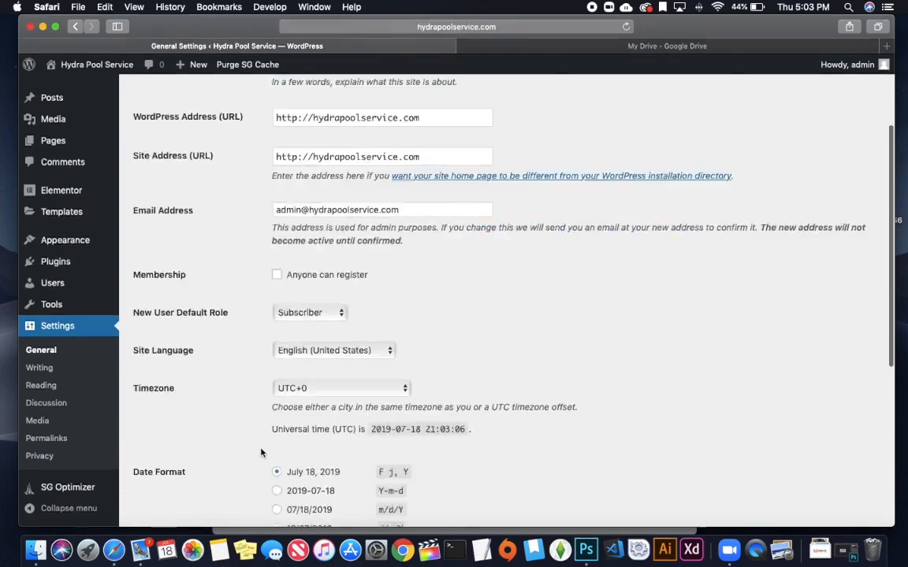
scroll(261, 452, "up", 4)
scroll(261, 451, "up", 4)
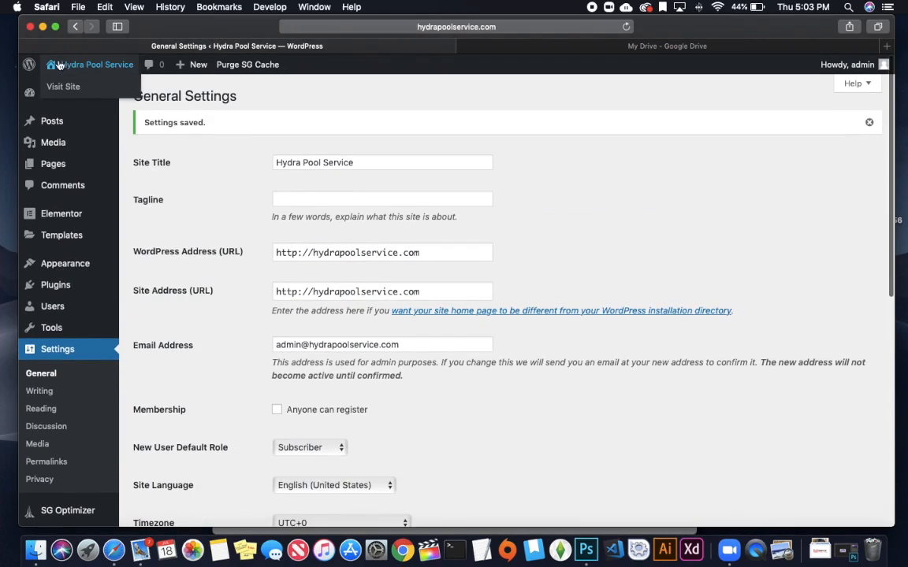
Open the list of installed plugins and look over the other admin sections, including tools and settings
mouse_move(67, 102)
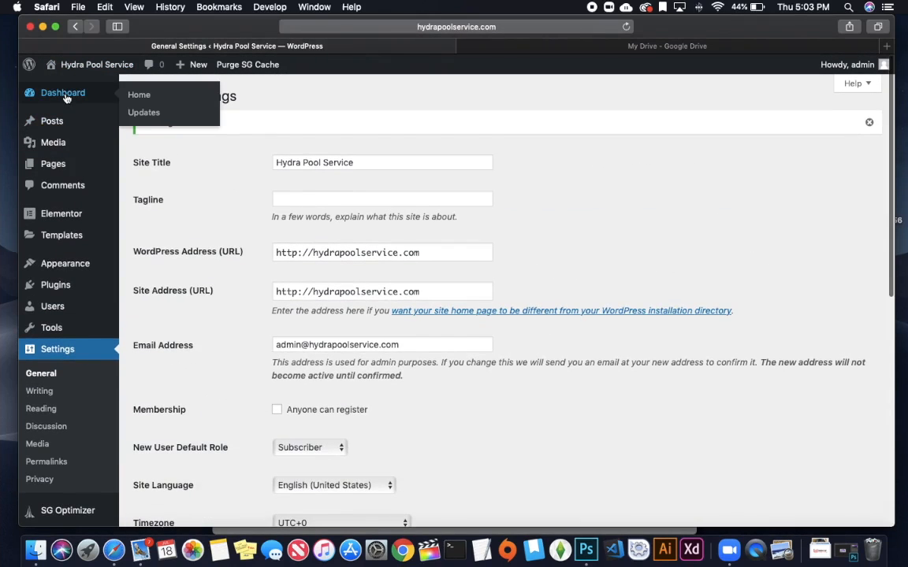
left_click(57, 288)
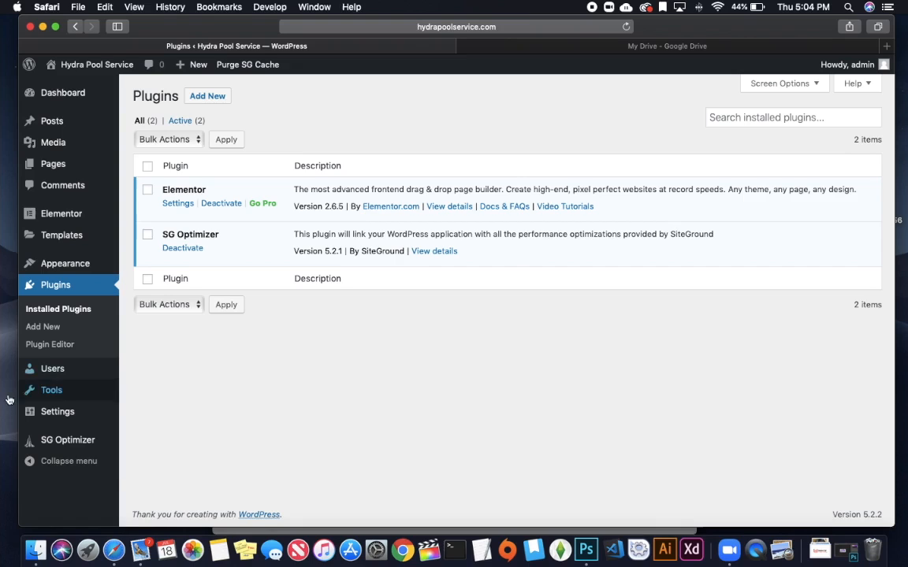
mouse_move(51, 389)
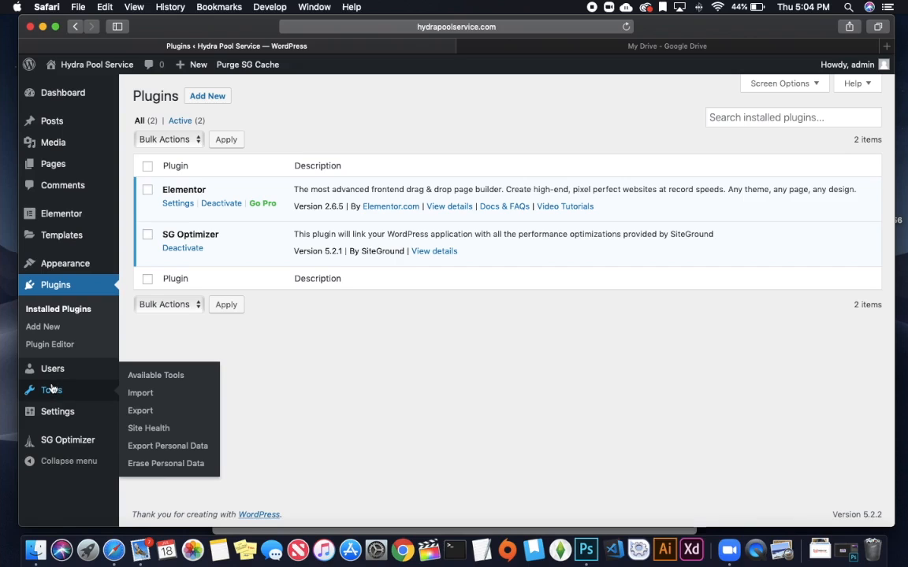
mouse_move(55, 413)
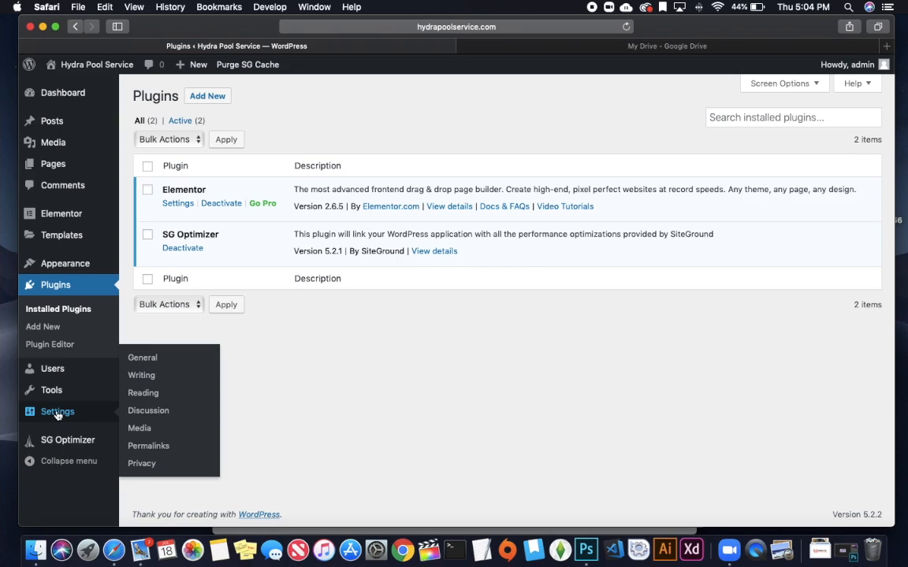
mouse_move(68, 234)
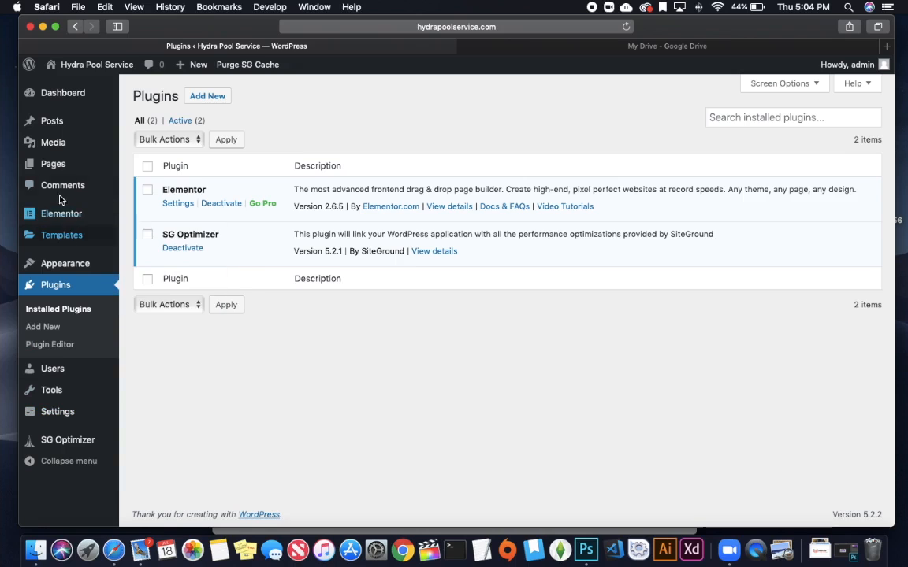
mouse_move(52, 122)
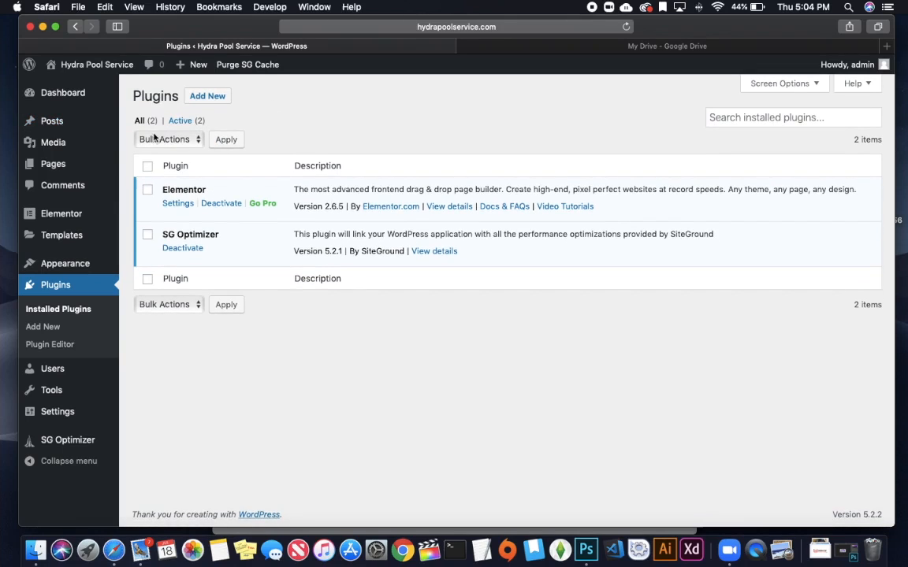
Open the Home page from the list of pages for editing and select its empty paragraph block
left_click(72, 164)
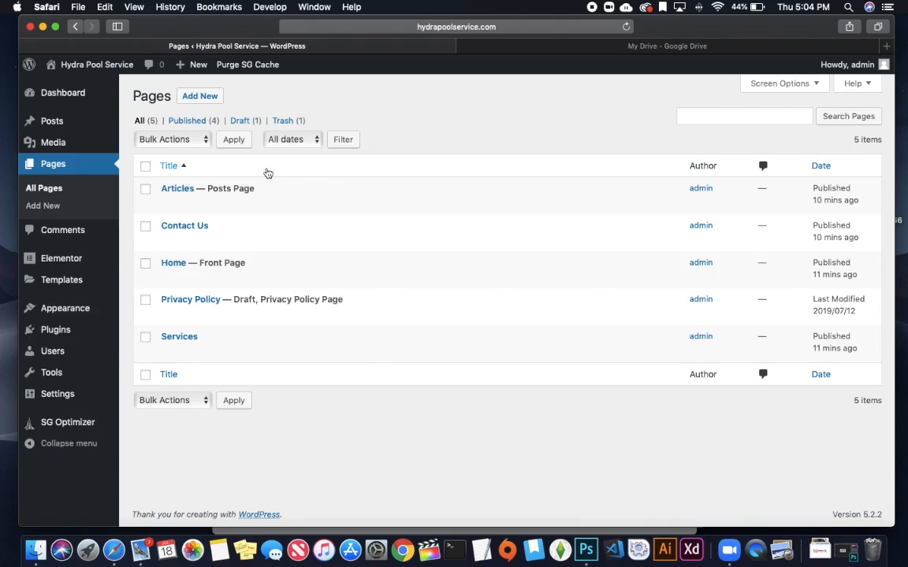
left_click(175, 263)
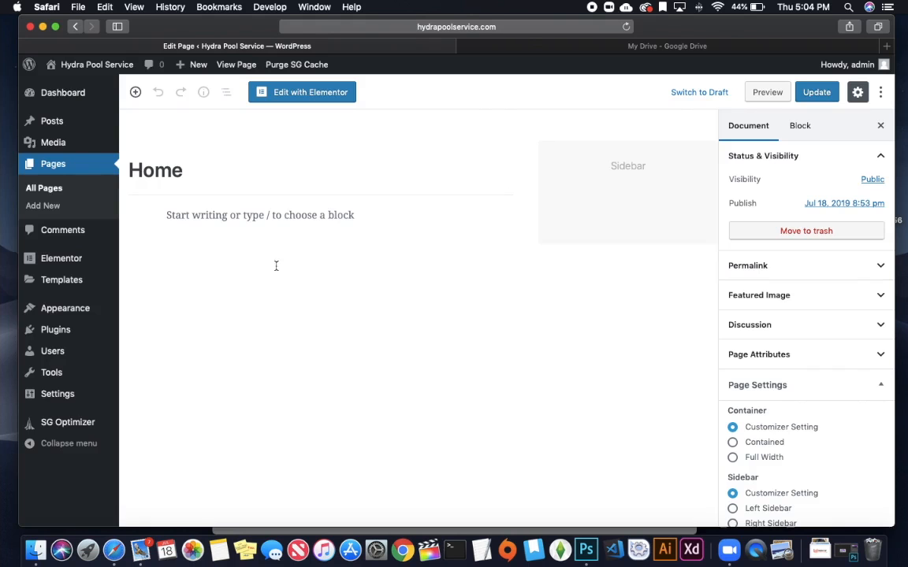
mouse_move(223, 216)
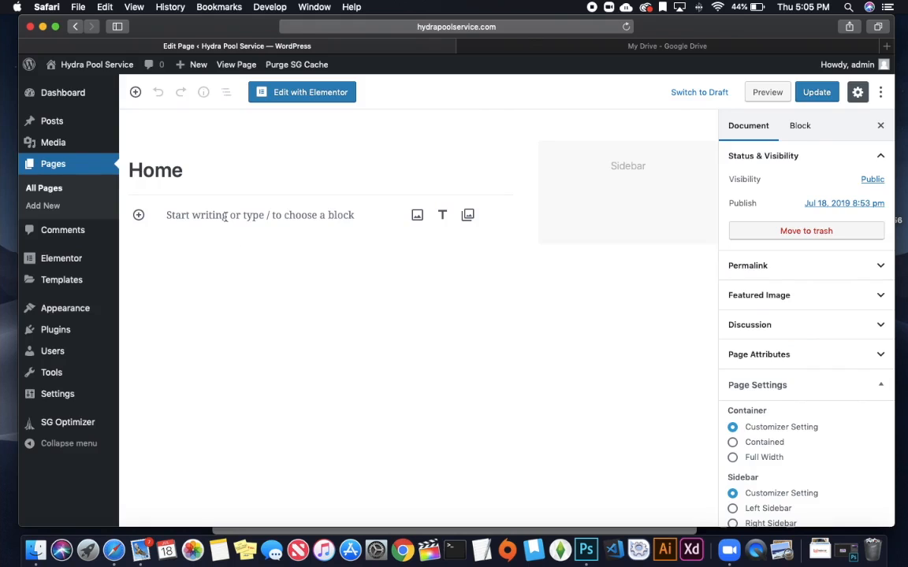
left_click(224, 217)
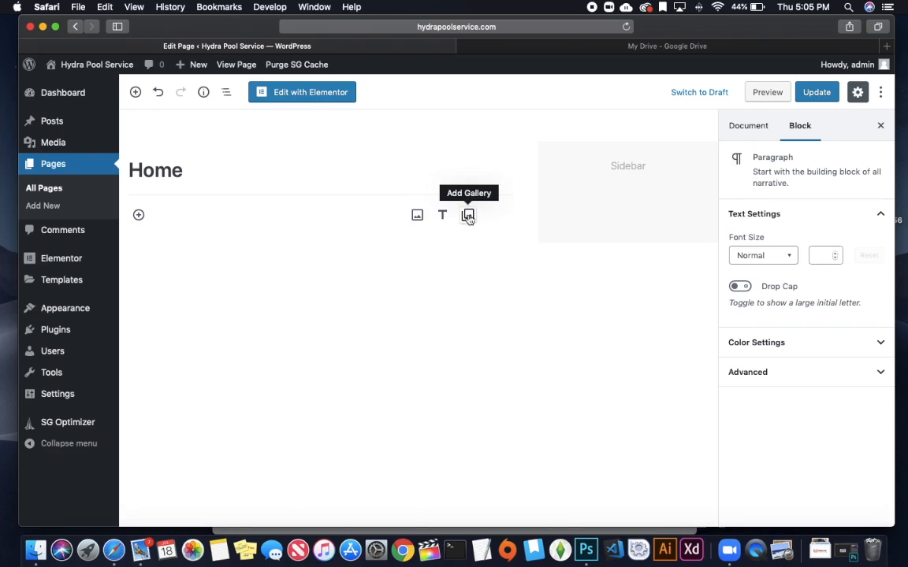
Open the block library on the Home page and look through the Most Used and Common Blocks categories
left_click(139, 215)
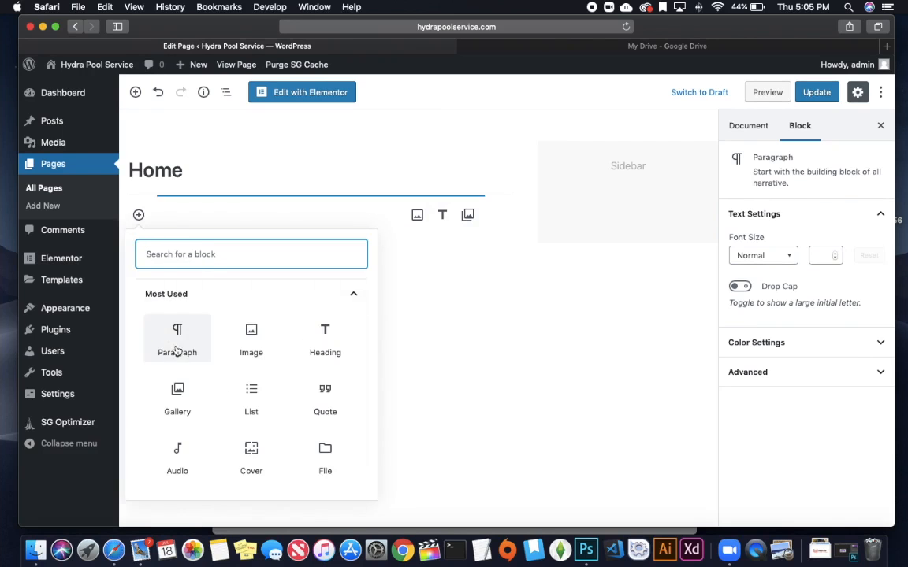
scroll(180, 350, "down", 5)
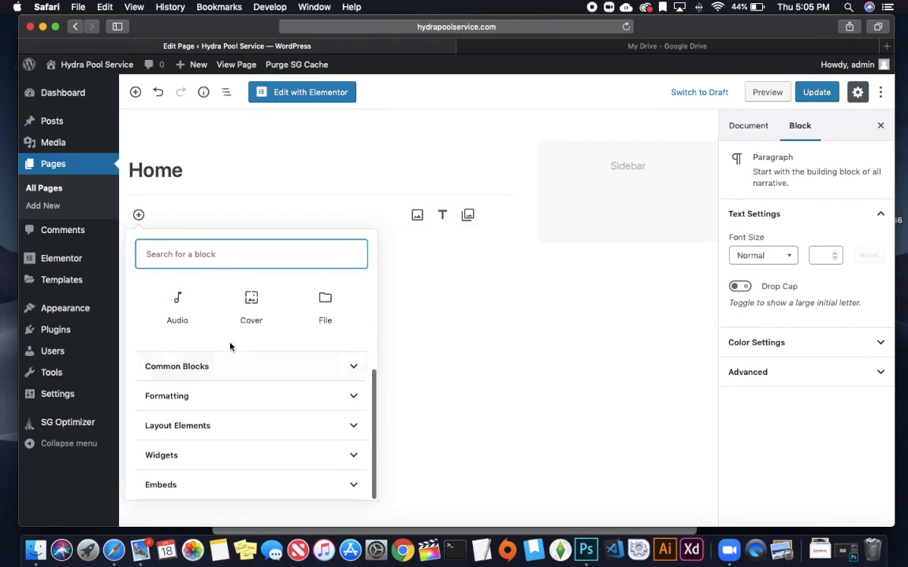
scroll(230, 347, "up", 5)
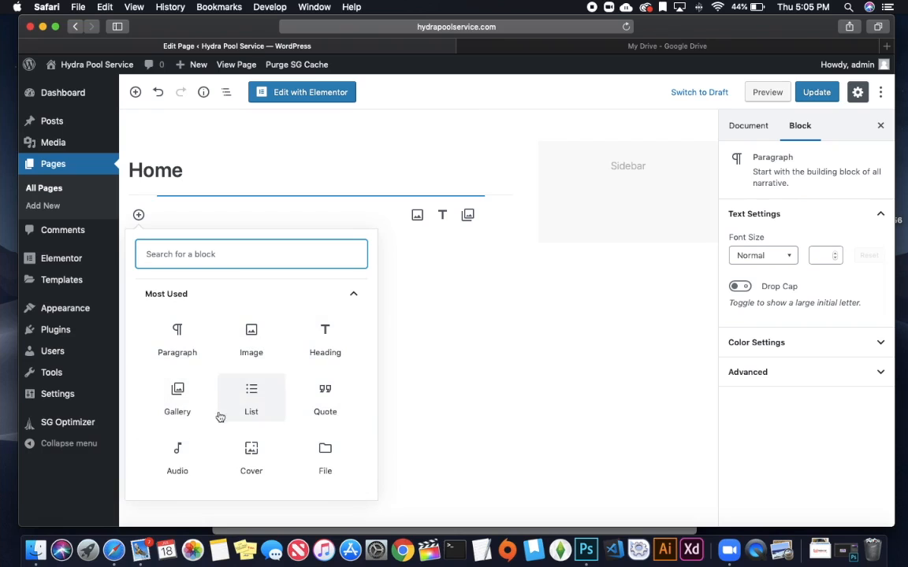
scroll(193, 460, "down", 5)
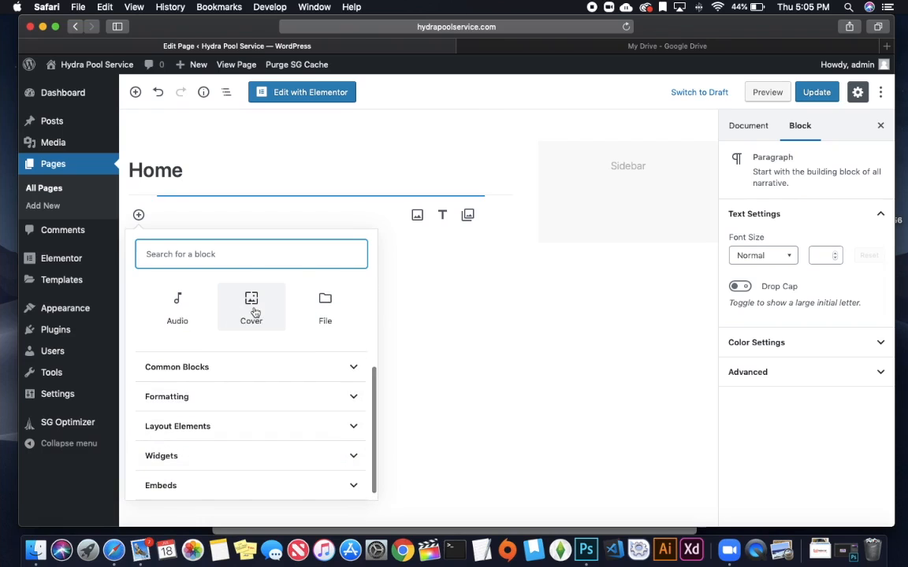
left_click(363, 370)
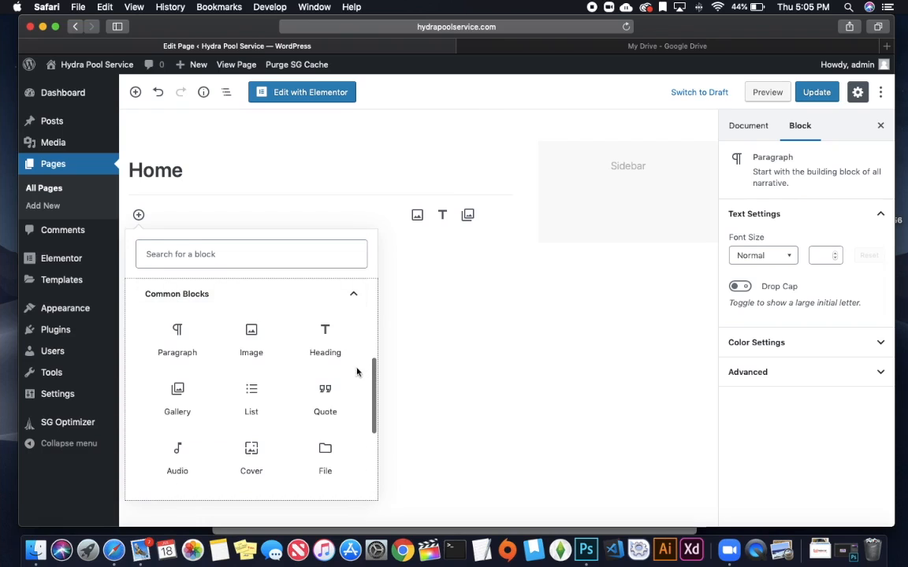
scroll(320, 376, "down", 1)
scroll(319, 376, "down", 5)
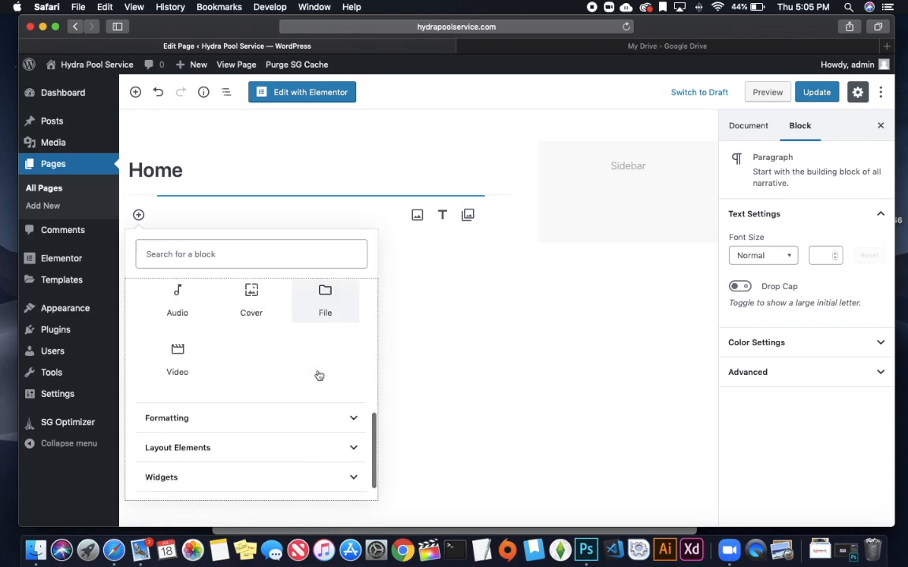
Look through the Formatting, Layout Elements and Widgets block categories, and close the block library without adding a block
left_click(329, 385)
scroll(319, 390, "down", 3)
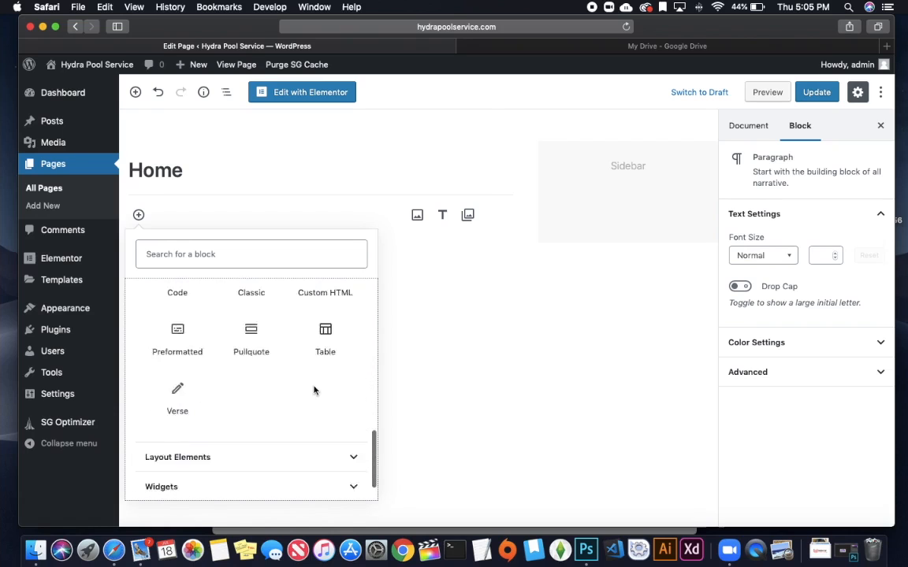
scroll(315, 390, "up", 3)
scroll(315, 389, "down", 3)
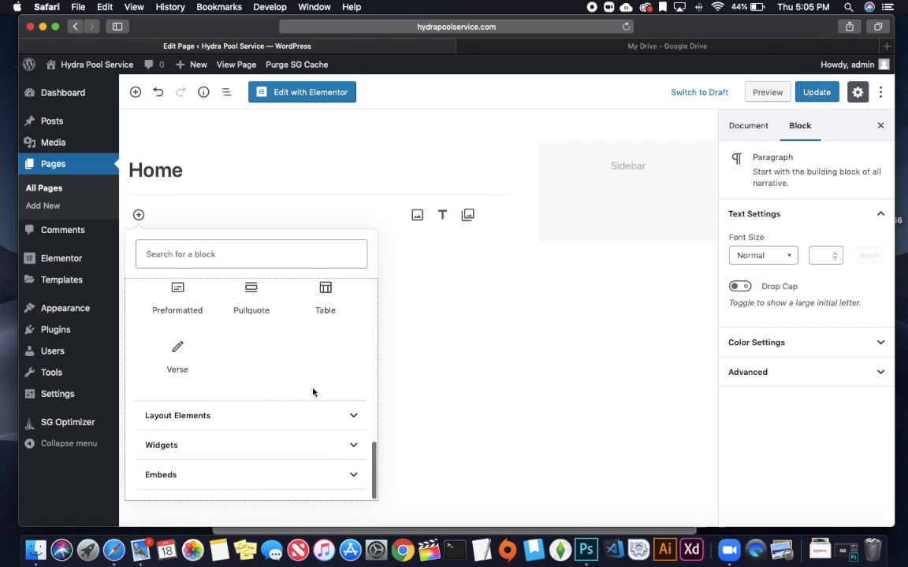
left_click(308, 421)
scroll(323, 393, "down", 3)
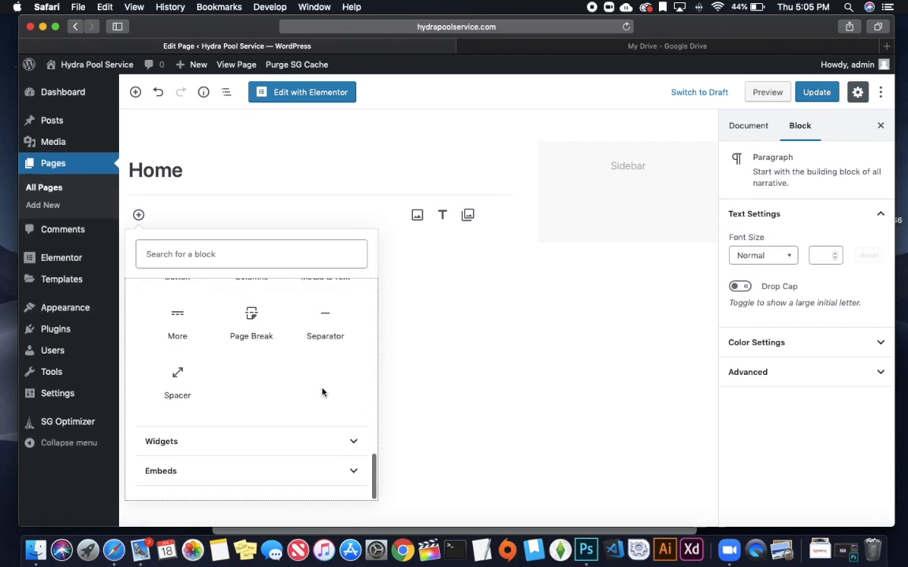
left_click(347, 447)
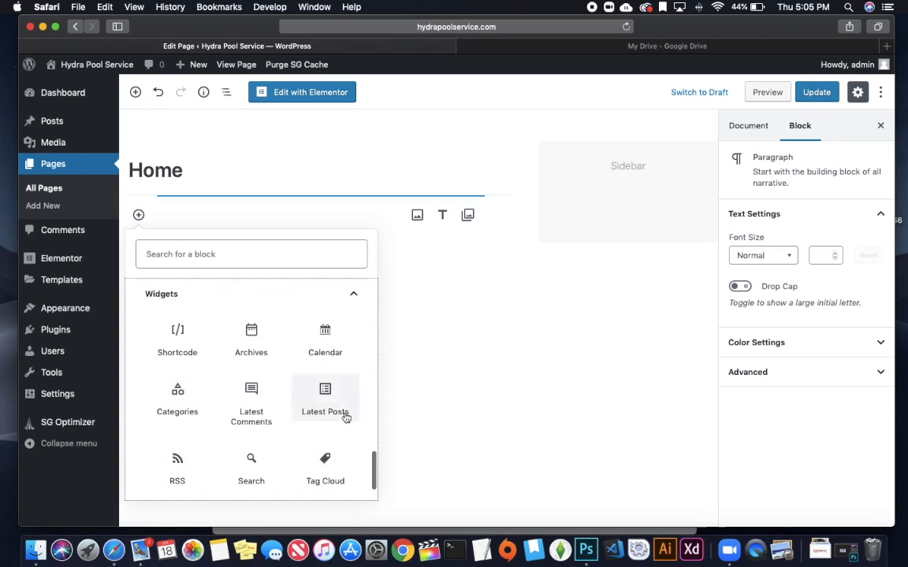
left_click(446, 325)
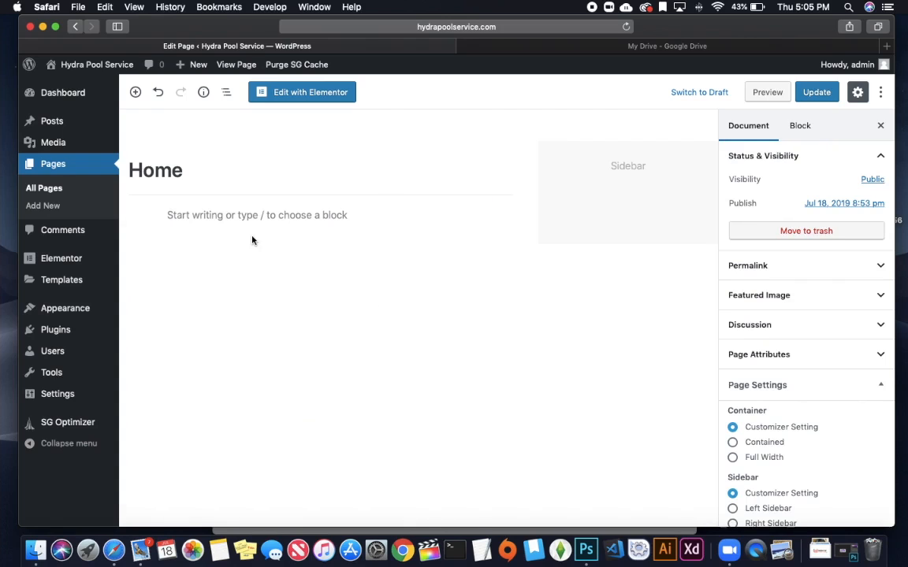
Open the Home page in Elementor, look over its widgets and main options, and exit back to the WordPress dashboard
left_click(310, 94)
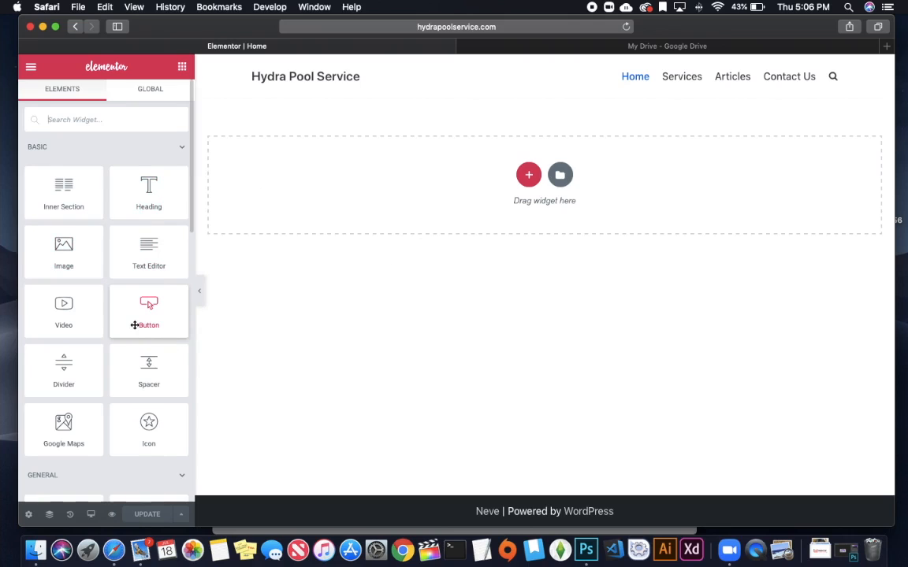
scroll(26, 186, "down", 1)
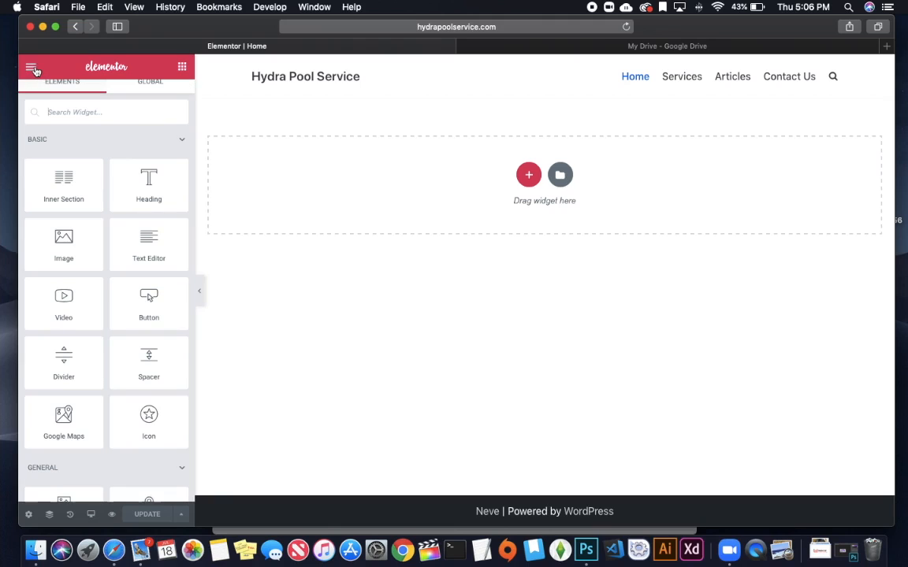
left_click(32, 68)
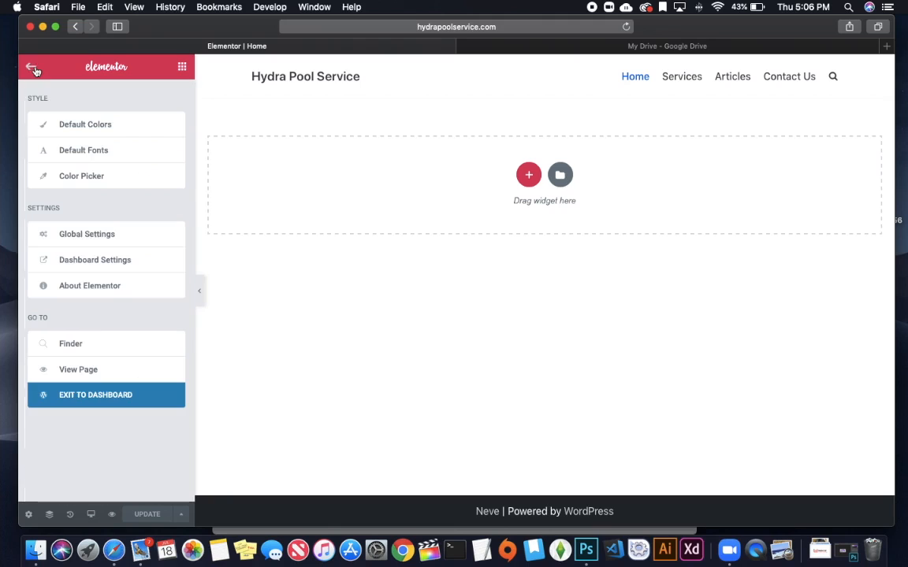
left_click(156, 405)
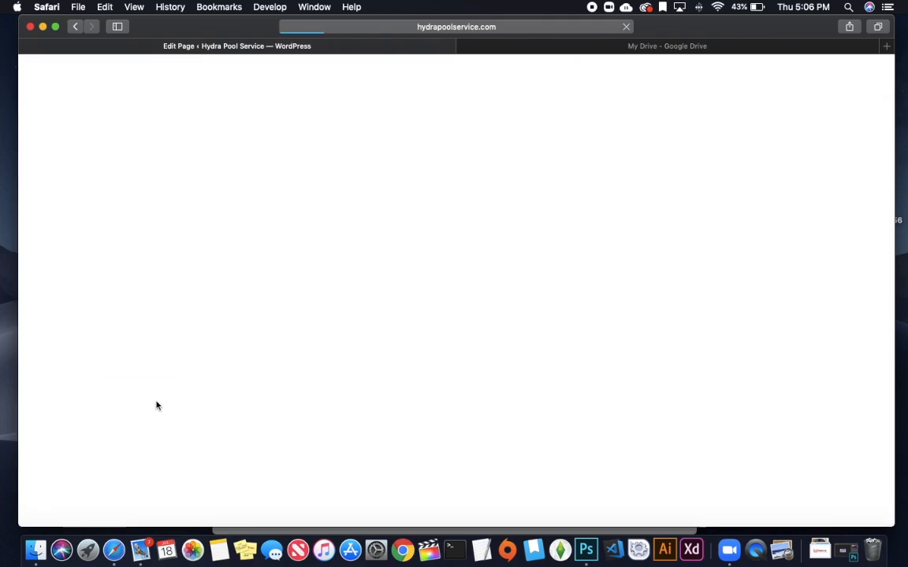